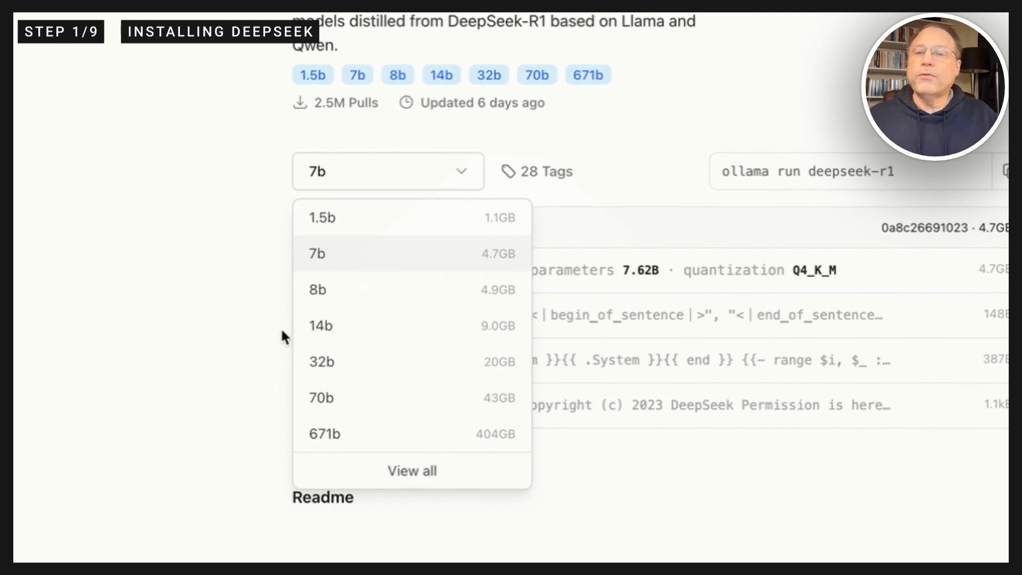
Step: Find the DeepSeek-R1-Distill-Qwen-14B entry on the model page and copy its command "ollama run deepseek-r1:14b"
left_click(181, 318)
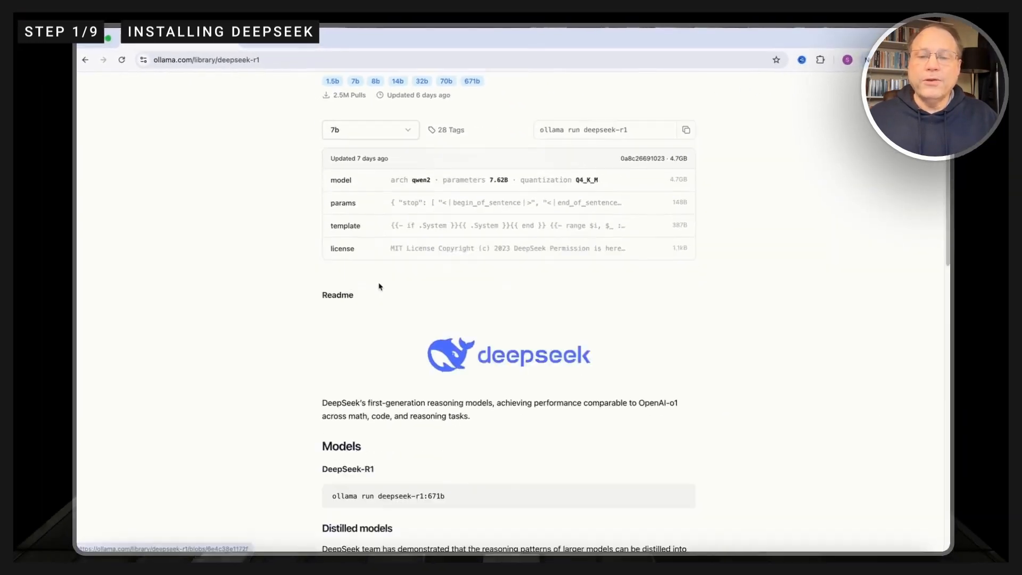
scroll(381, 284, "down", 5)
scroll(381, 284, "down", 6)
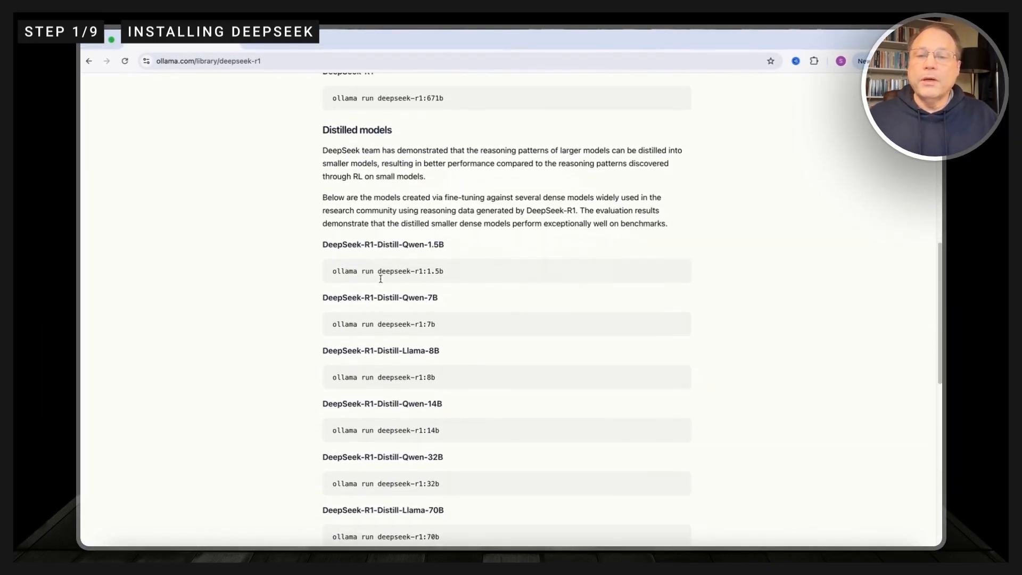
scroll(482, 410, "down", 1)
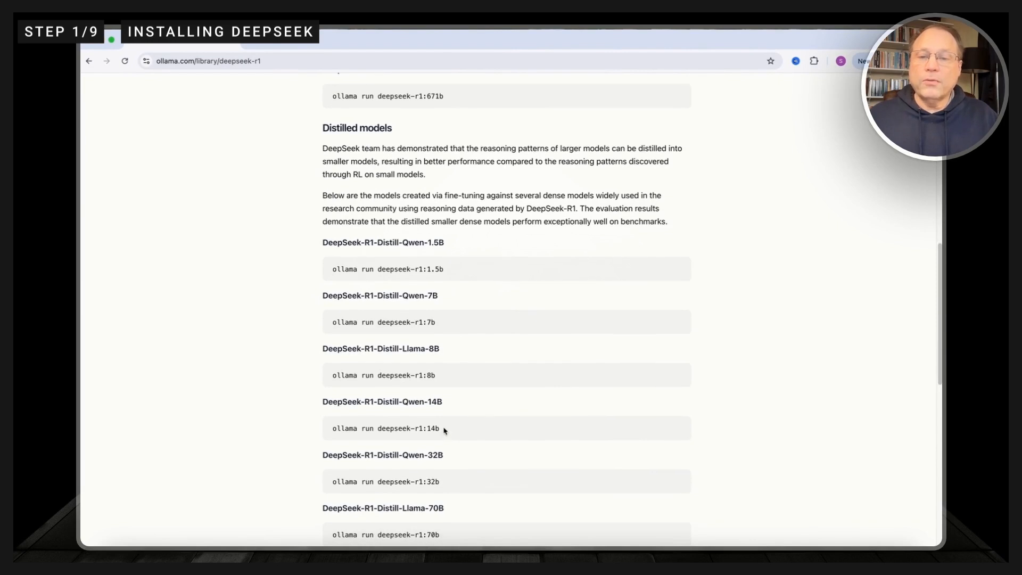
left_click_drag(443, 429, 334, 425)
key("super+c")
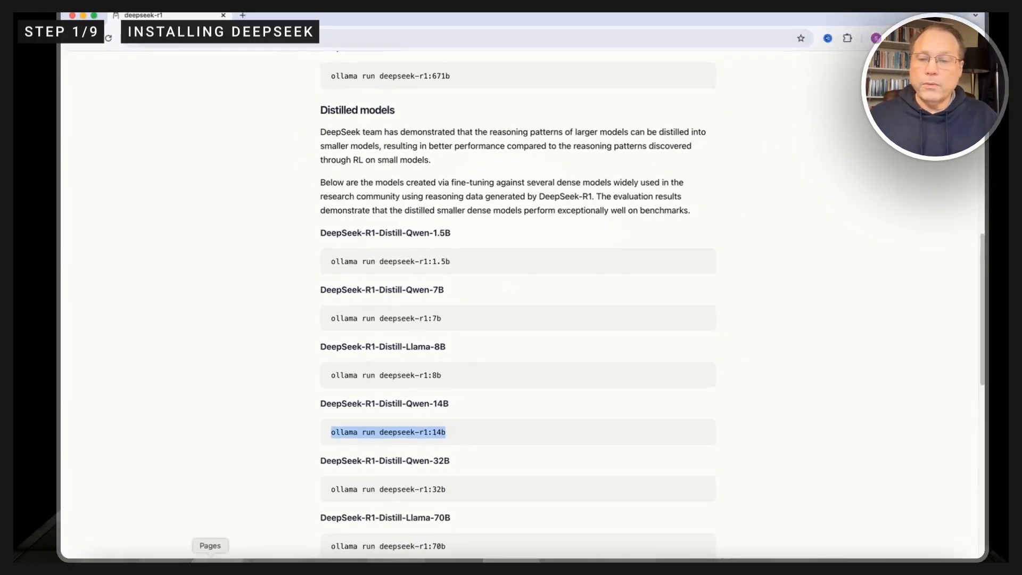
Step: Switch to Terminal, bring its window fully into view and run "ollama run deepseek-r1:14b"
left_click(233, 553)
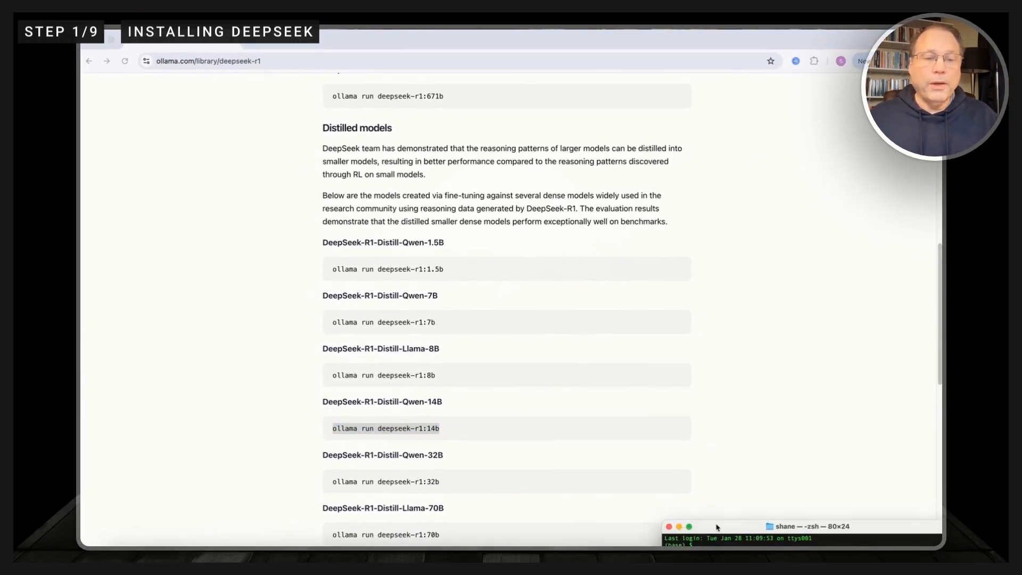
left_click_drag(717, 526, 611, 113)
key("super+v")
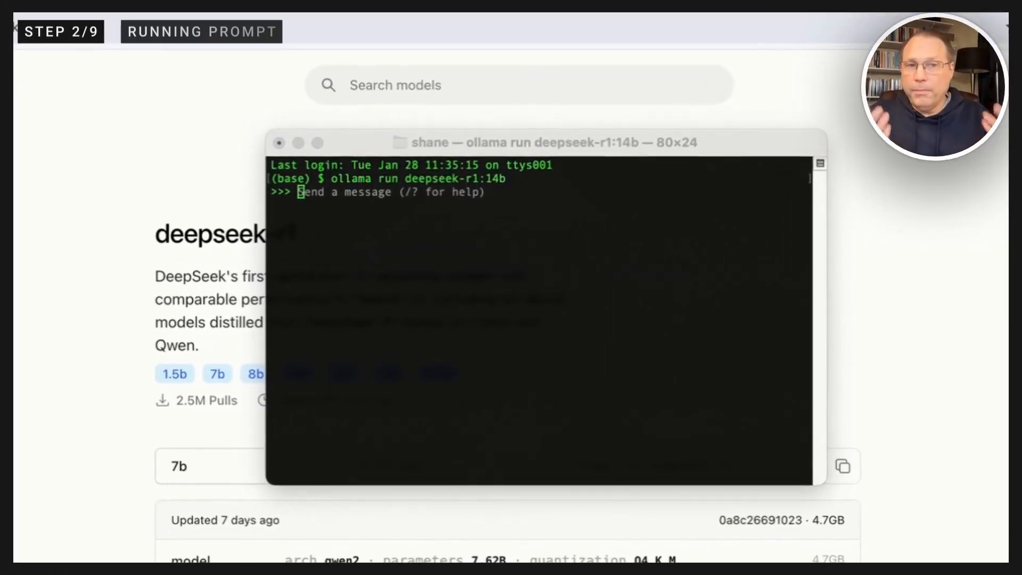
Step: Submit the pasted prompt asking for valuable tips on creating an engaging podcast script, focusing on linguistic features and their effective use
left_click(549, 316)
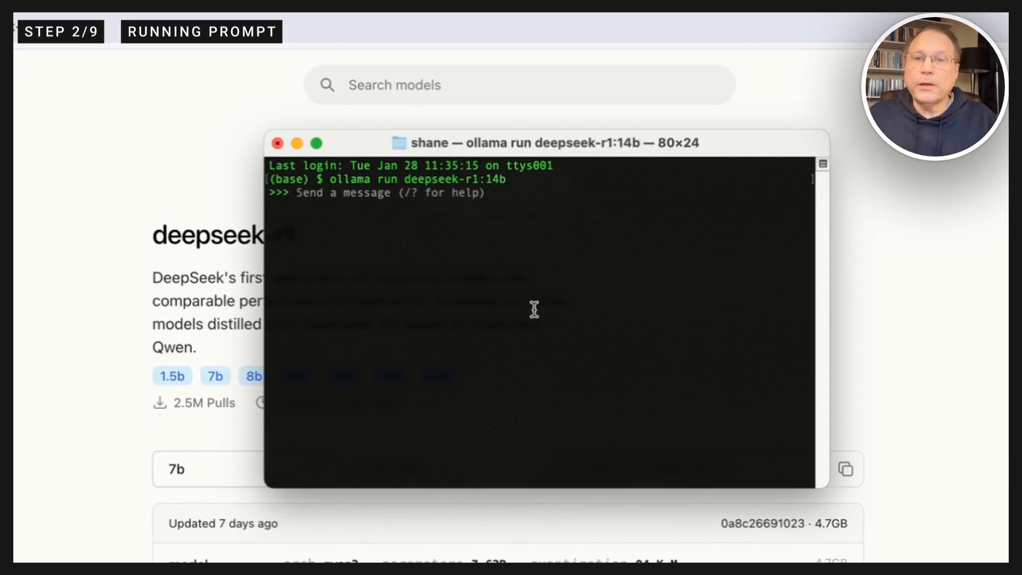
type("Give valuable tips on how to create an engaging podcast script, with particular focus on the linguistic features involved and how to use them.effectively.")
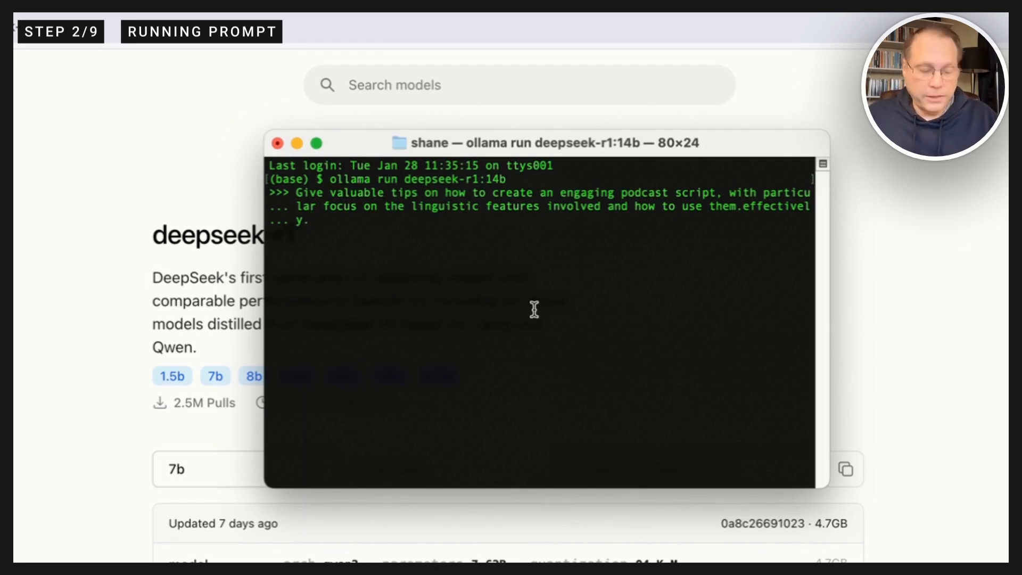
key("Return")
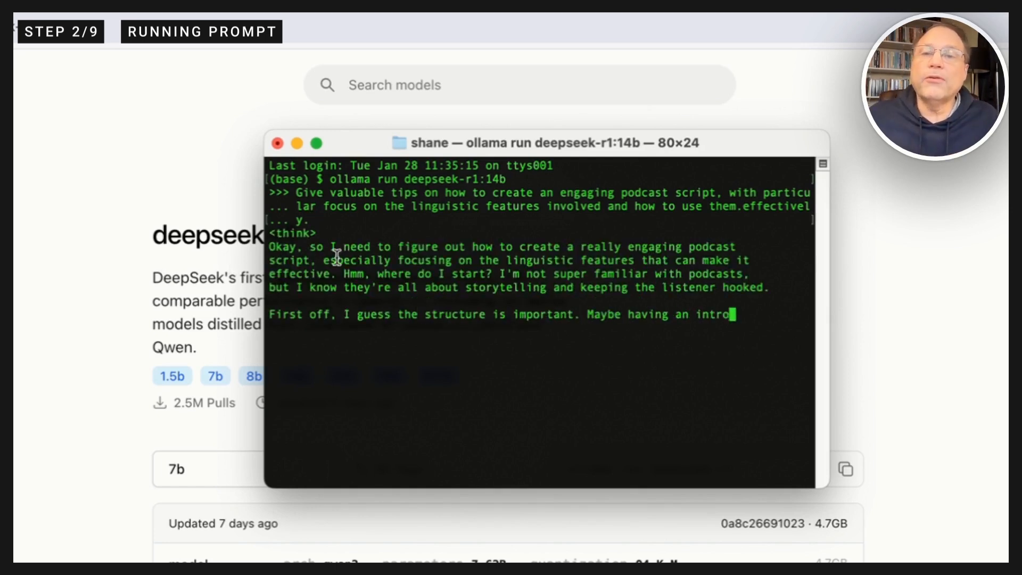
Step: Reposition and enlarge the terminal window so more of the model's answer fits
left_click_drag(379, 140, 313, 14)
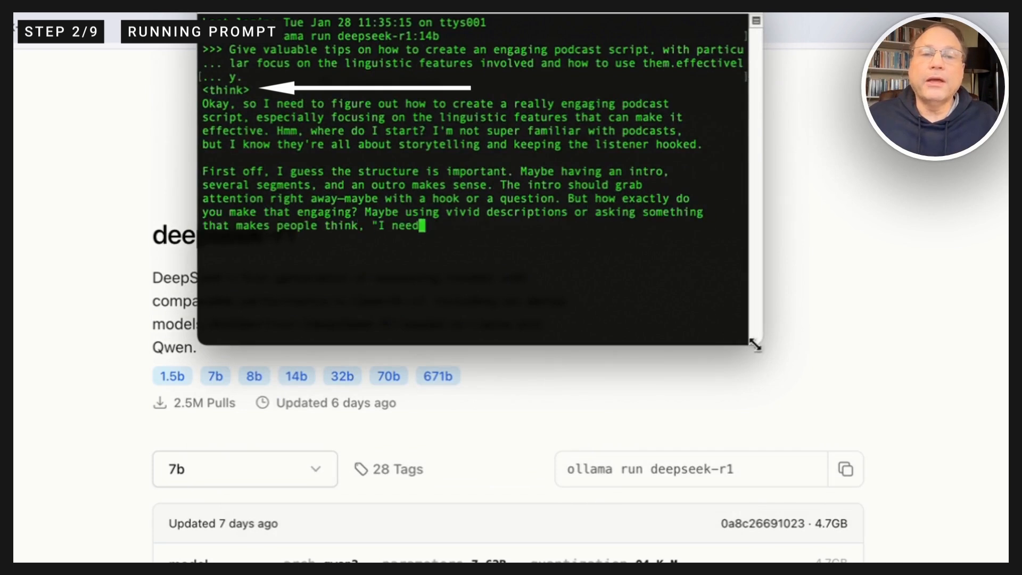
left_click_drag(753, 340, 950, 562)
left_click_drag(532, 14, 359, 10)
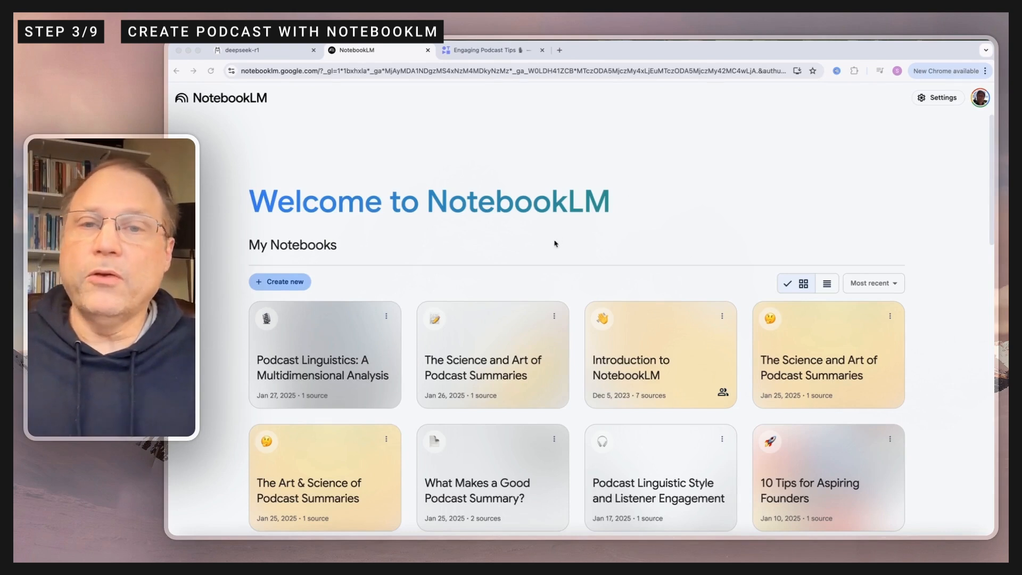
Step: Create a new NotebookLM notebook and paste the copied DeepSeek conversation as a copied-text source
left_click(285, 282)
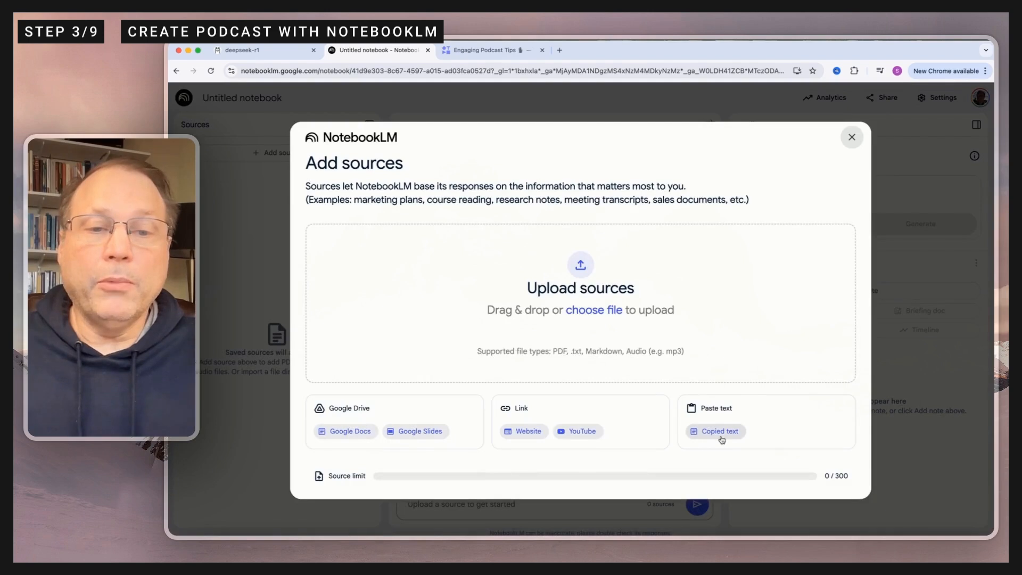
left_click(721, 439)
left_click(411, 299)
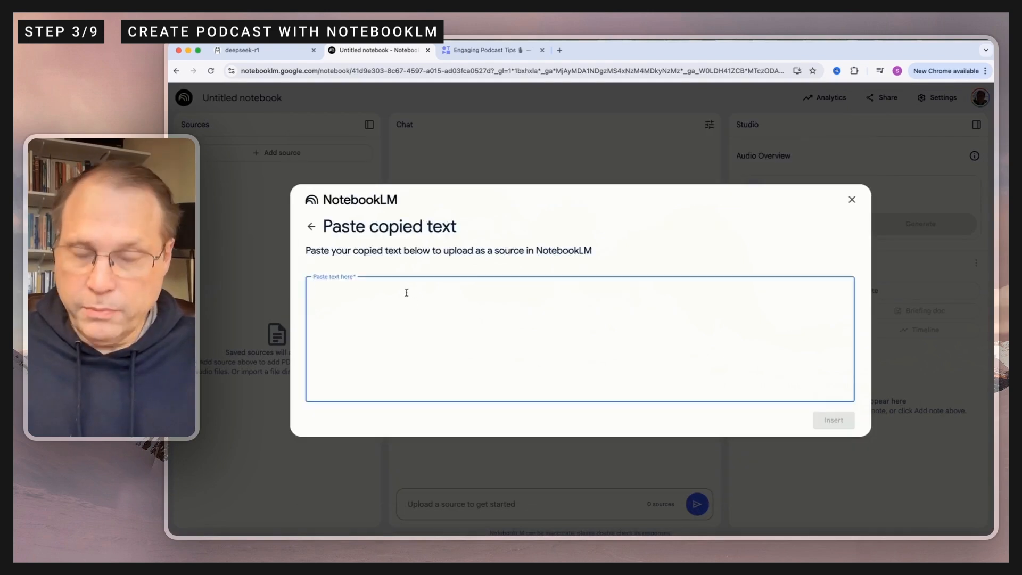
key("super+v")
Step: Review the pasted DeepSeek text from start to finish and insert it as the notebook's source
scroll(434, 346, "up", 10)
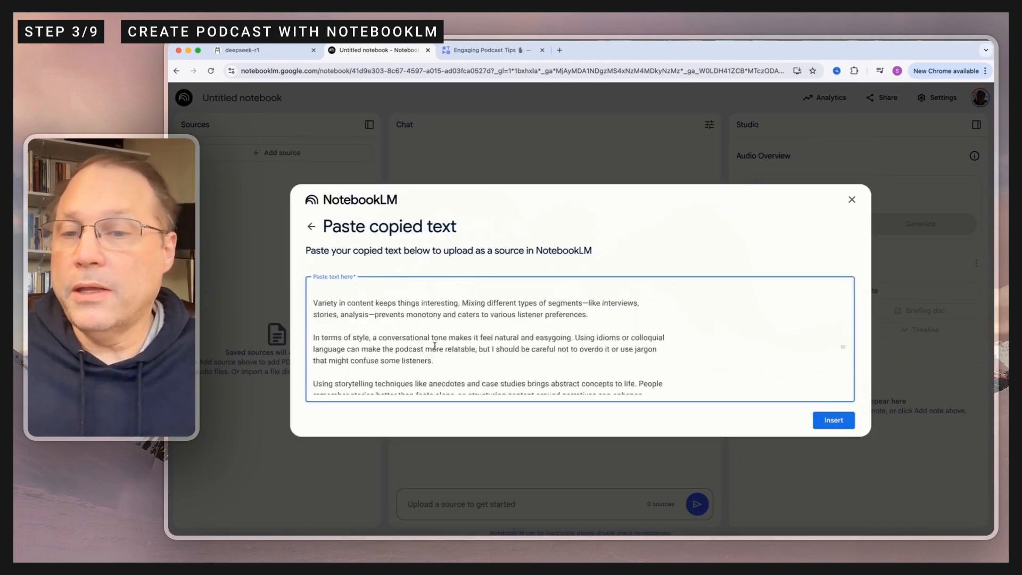
scroll(434, 346, "up", 10)
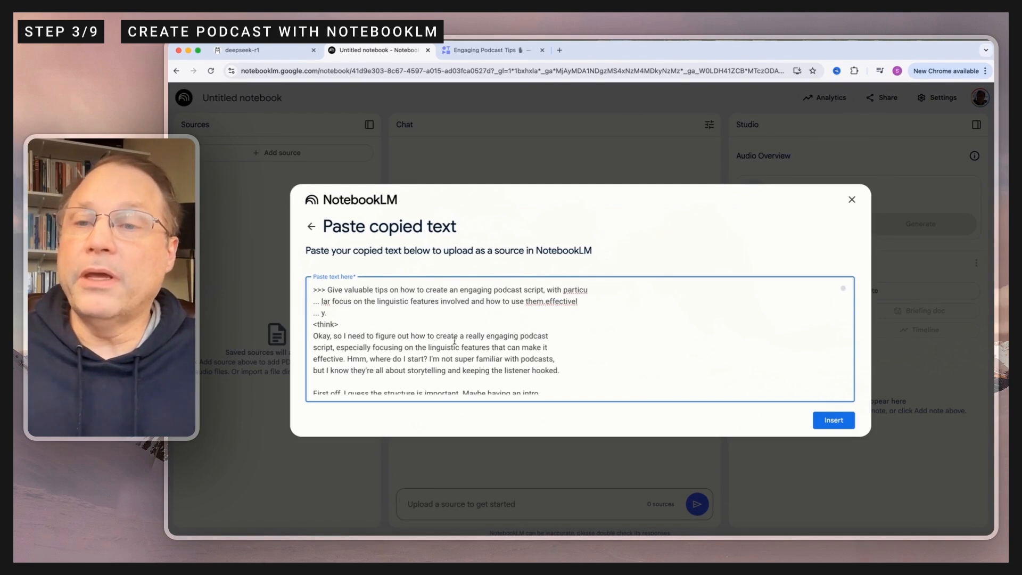
scroll(399, 325, "down", 15)
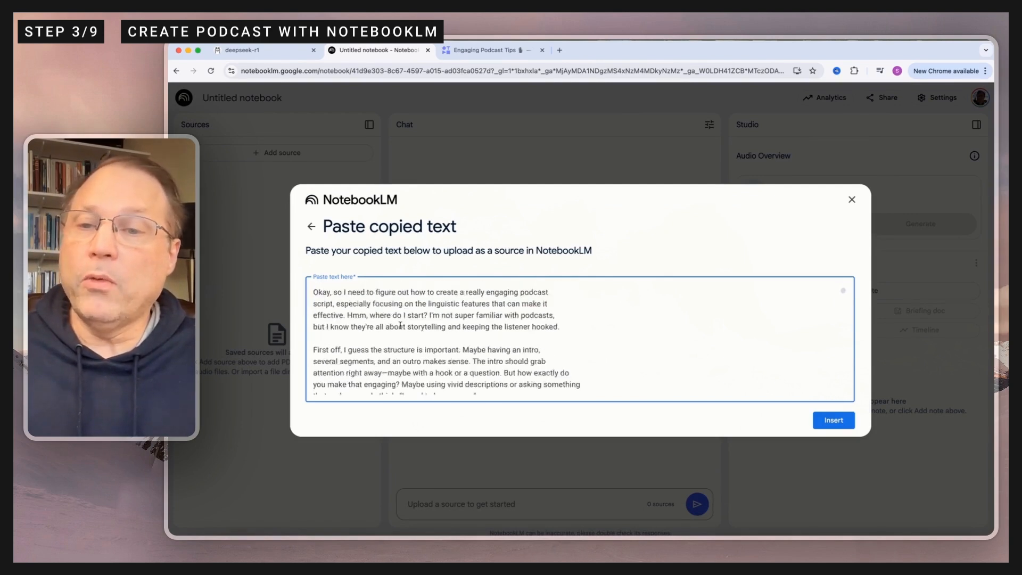
scroll(402, 323, "down", 15)
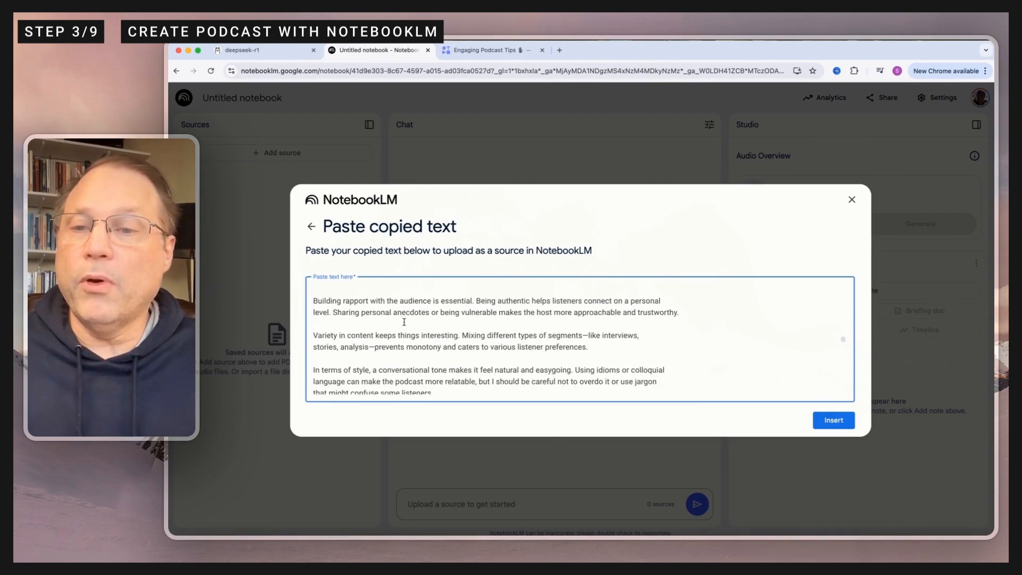
scroll(406, 318, "down", 10)
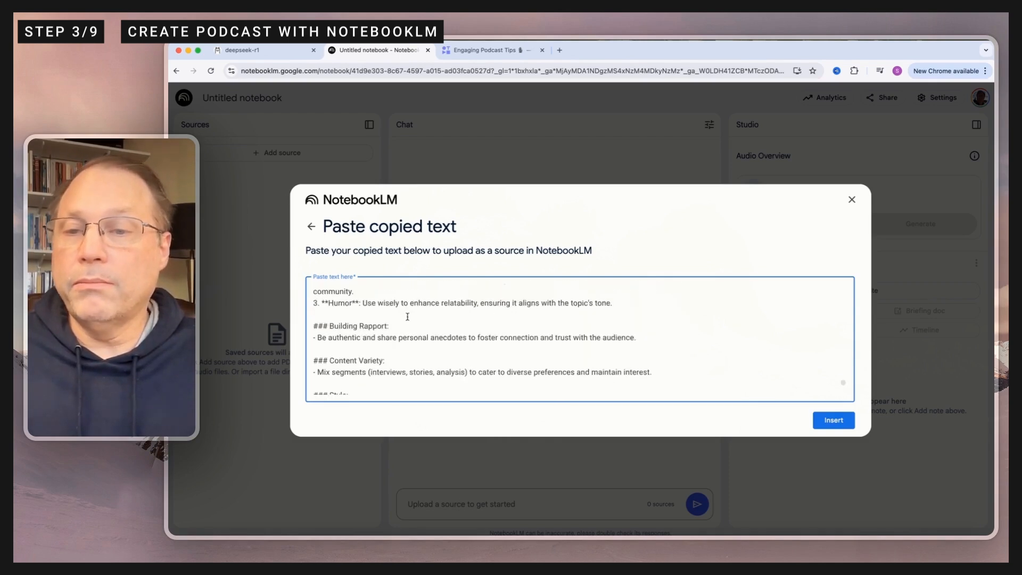
left_click(831, 420)
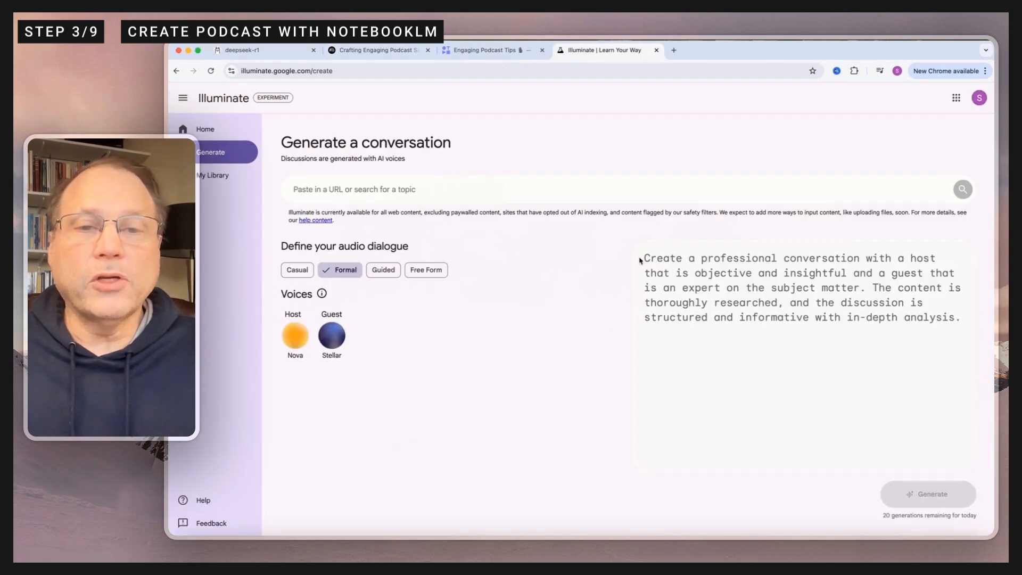
Step: Copy Illuminate's Formal dialogue instructions into NotebookLM's Audio Overview customization and generate the overview
left_click_drag(641, 260, 987, 335)
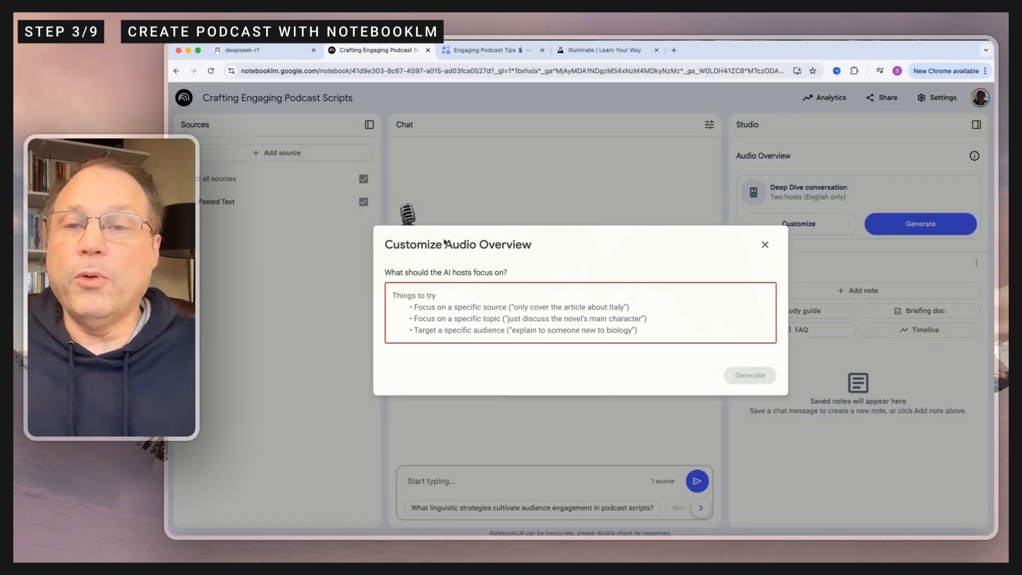
type("Create a professional conversation with a host that is objective and insightful and a guest that is an expert on the subject matter. The content is thoroughly researched, and the discussion is structured and informative with in-depth analysis.")
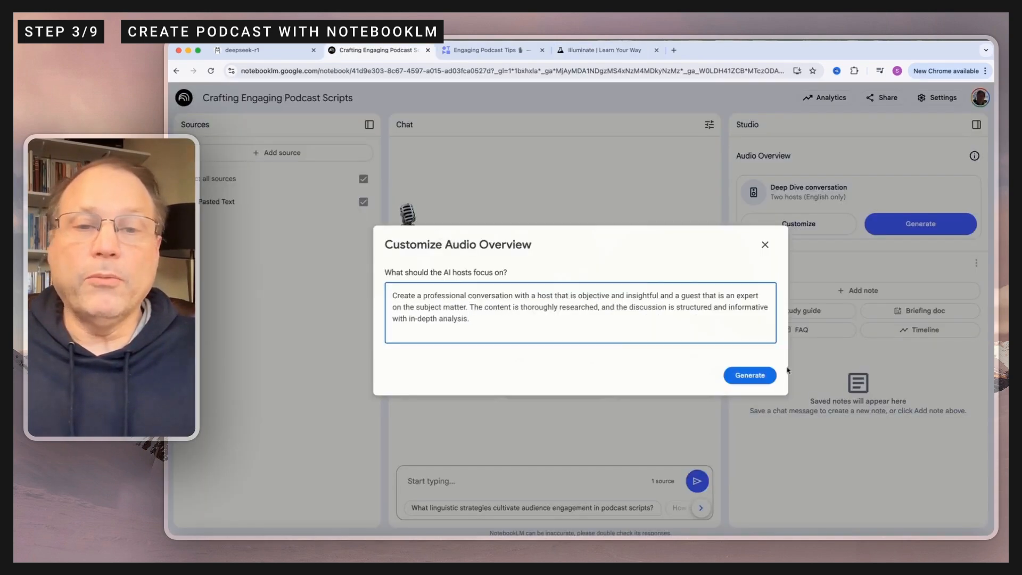
left_click(759, 379)
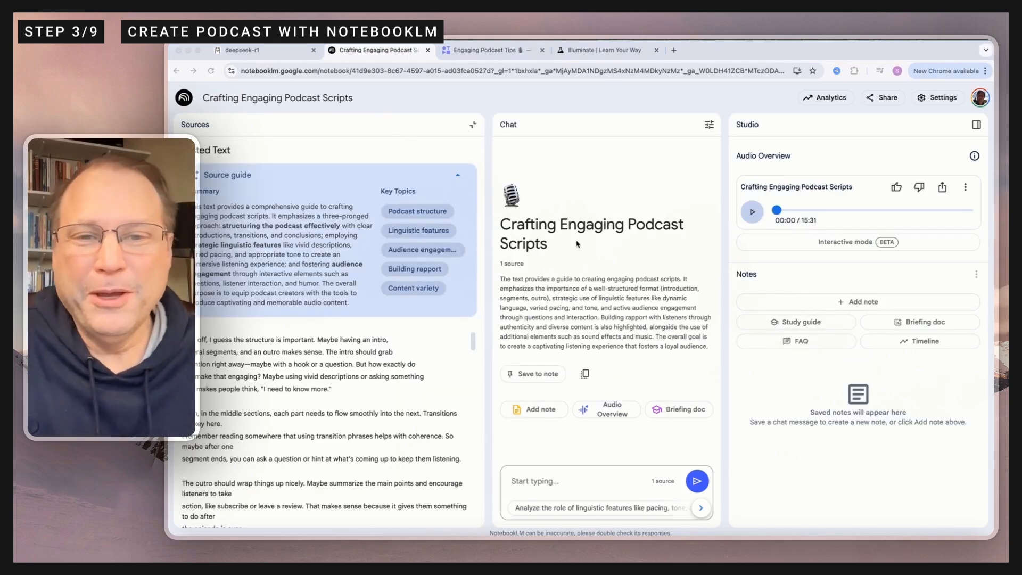
Step: Play a short stretch of the generated audio overview and pause it
left_click(756, 217)
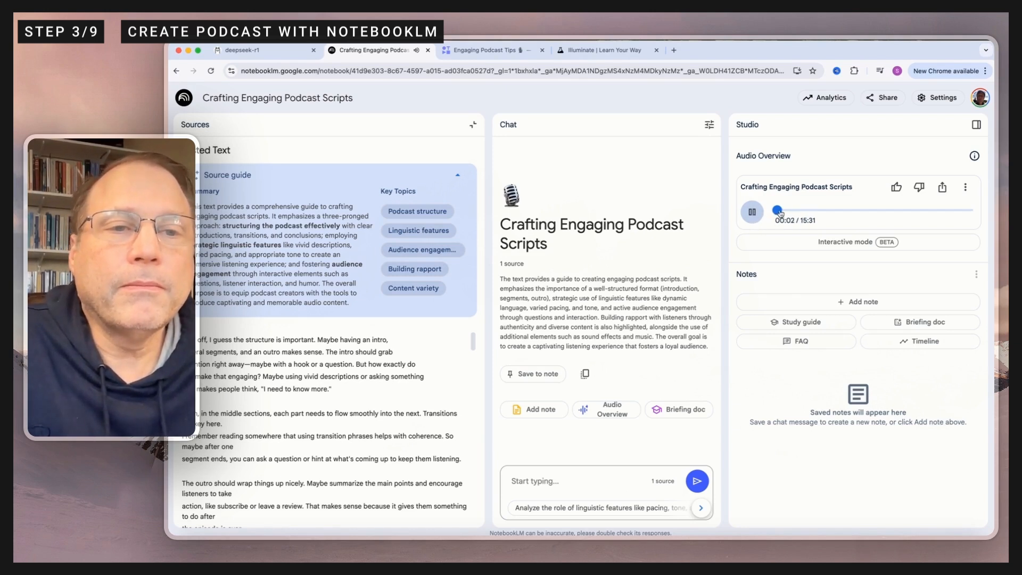
left_click(751, 212)
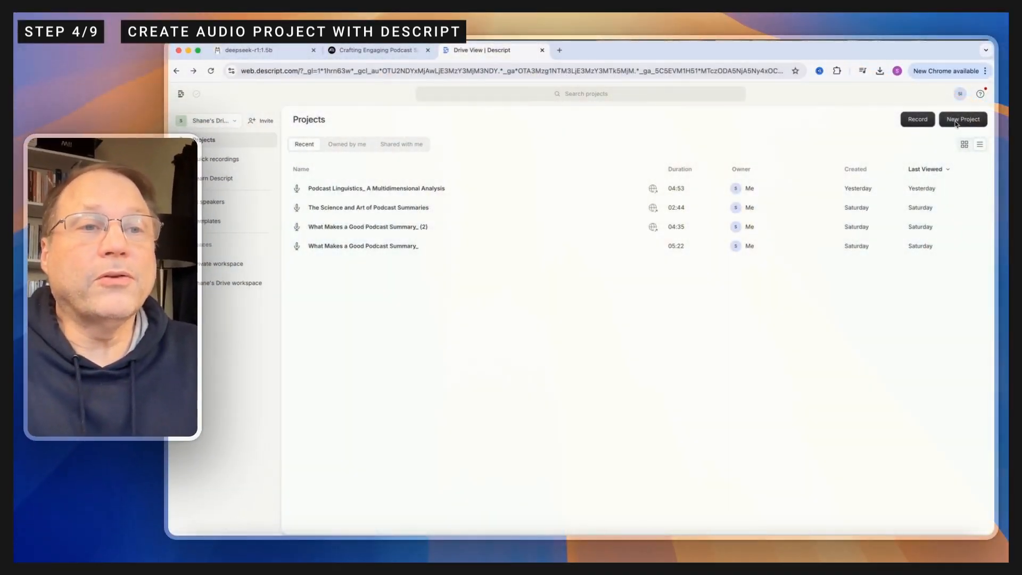
Step: Create a new audio project in Descript and upload "Crafting Engaging Podcast Scripts.wav" from the deepseek folder
left_click(960, 123)
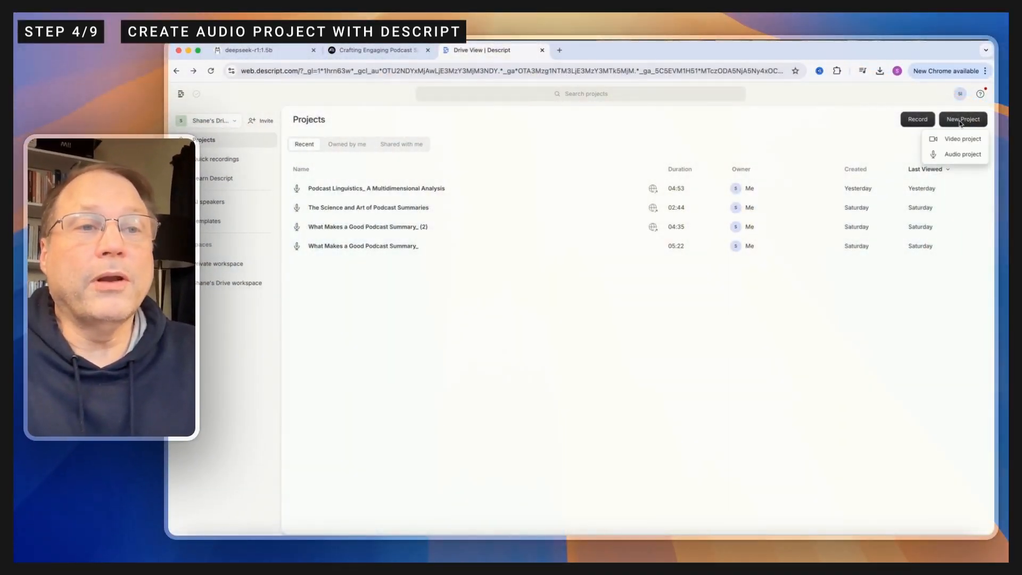
left_click(962, 155)
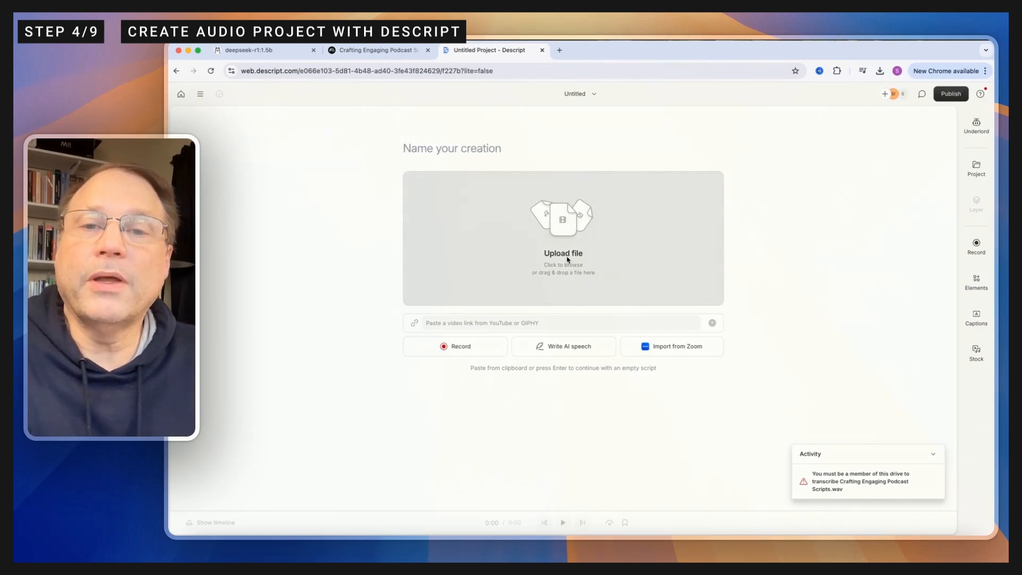
left_click(568, 258)
left_click(464, 235)
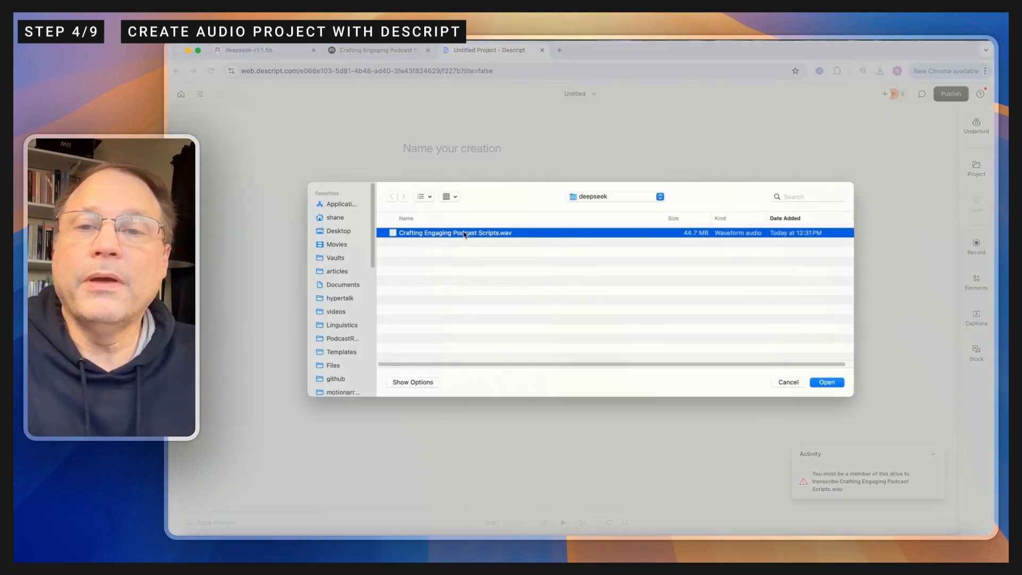
double_click(464, 234)
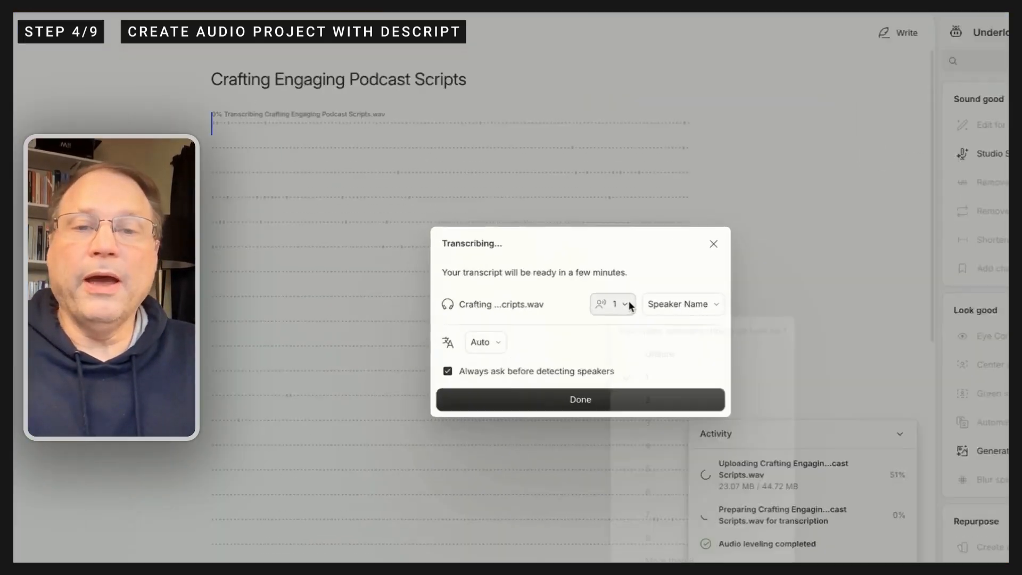
Step: Configure speaker detection for the uploaded audio and enter a name for the speaker in clip 1
left_click(602, 298)
left_click(637, 363)
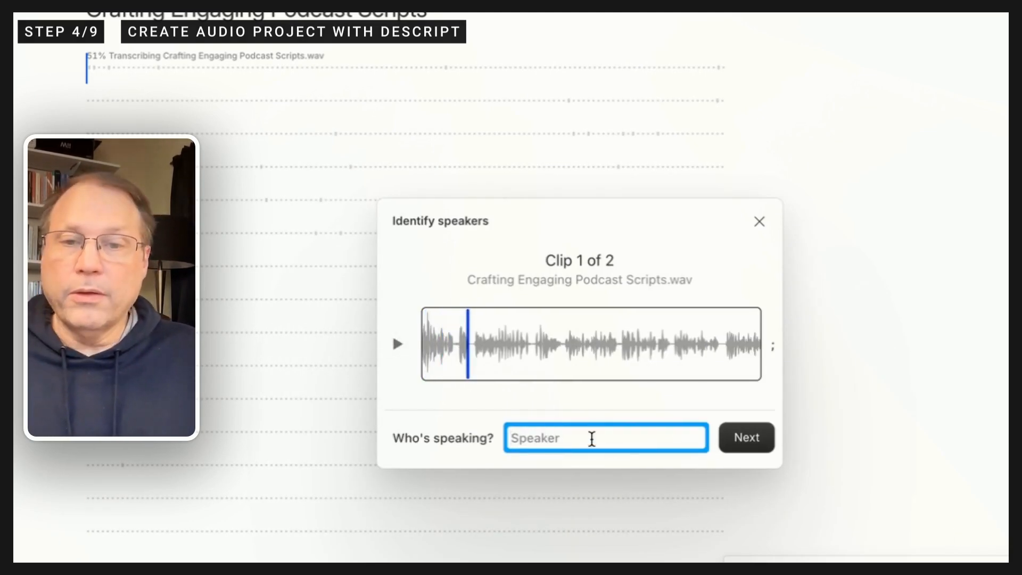
type("Adam")
left_click(755, 443)
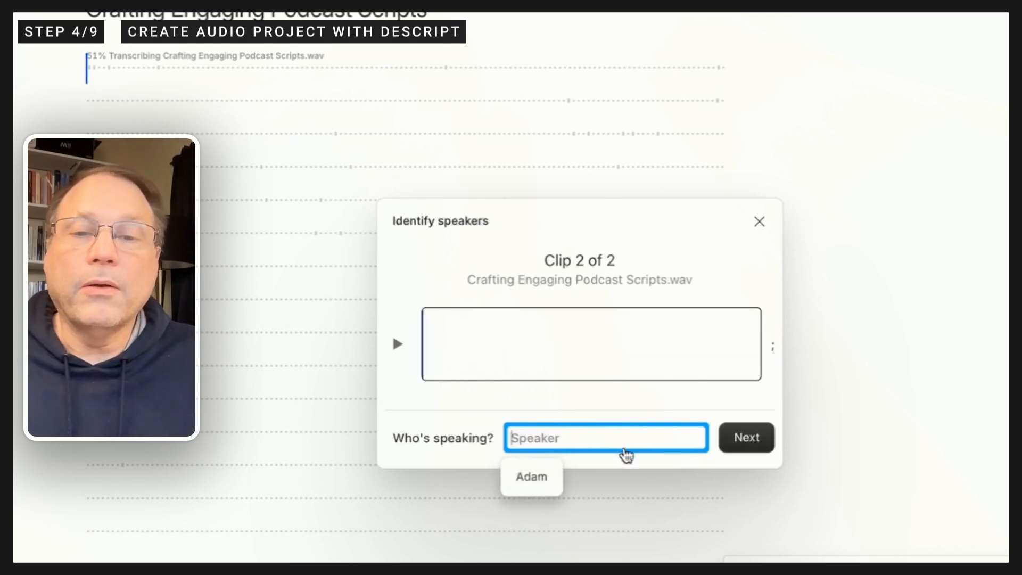
Step: Listen to clip 2, enter a name for its speaker and finish the speaker labelling
left_click(398, 344)
left_click(404, 353)
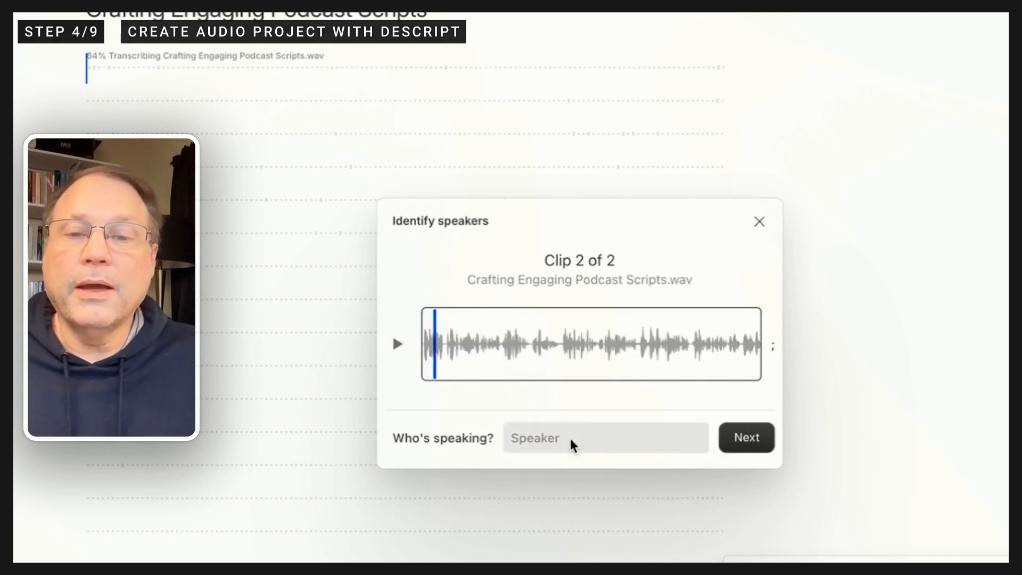
left_click(543, 433)
type("Eve")
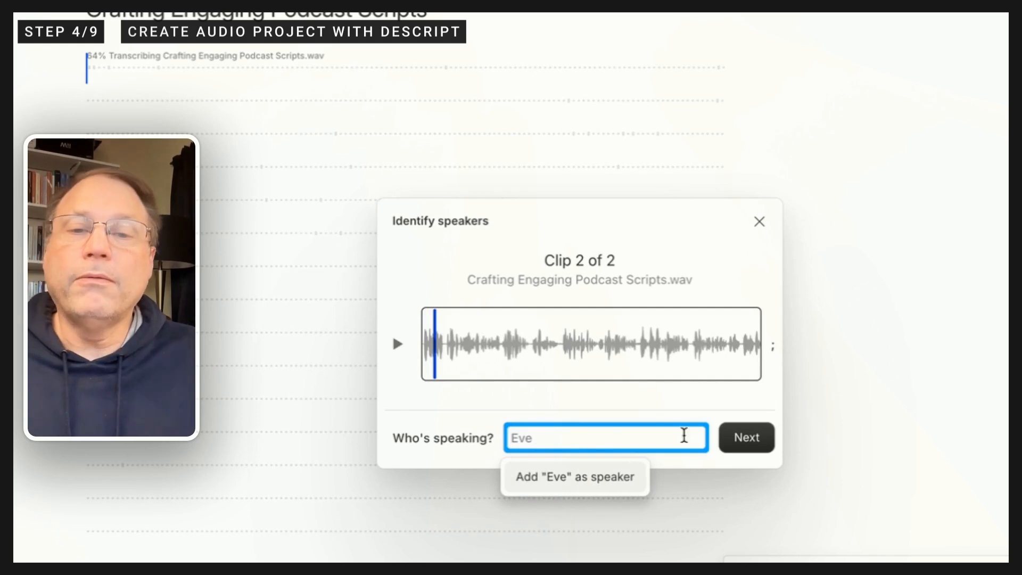
left_click(746, 440)
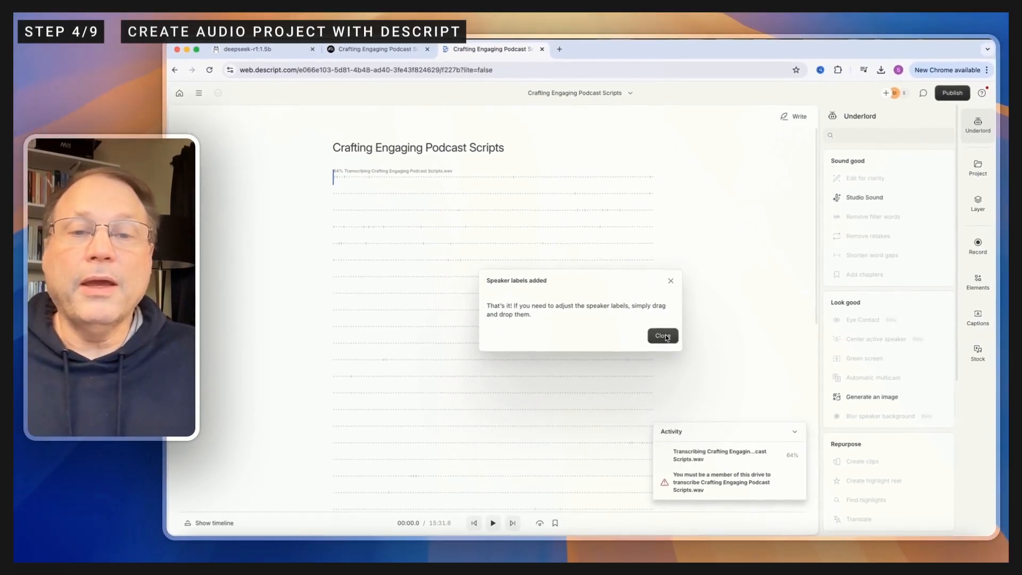
left_click(665, 338)
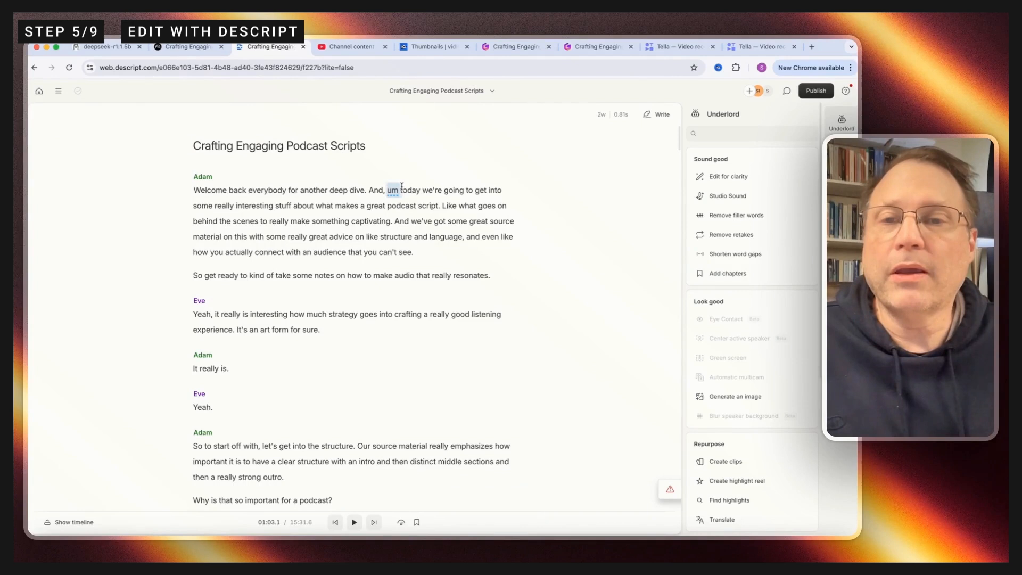
Step: Delete the filler word "um" before "today" and the word "Like" before "what goes on" from the opening paragraph
left_click_drag(402, 186, 393, 187)
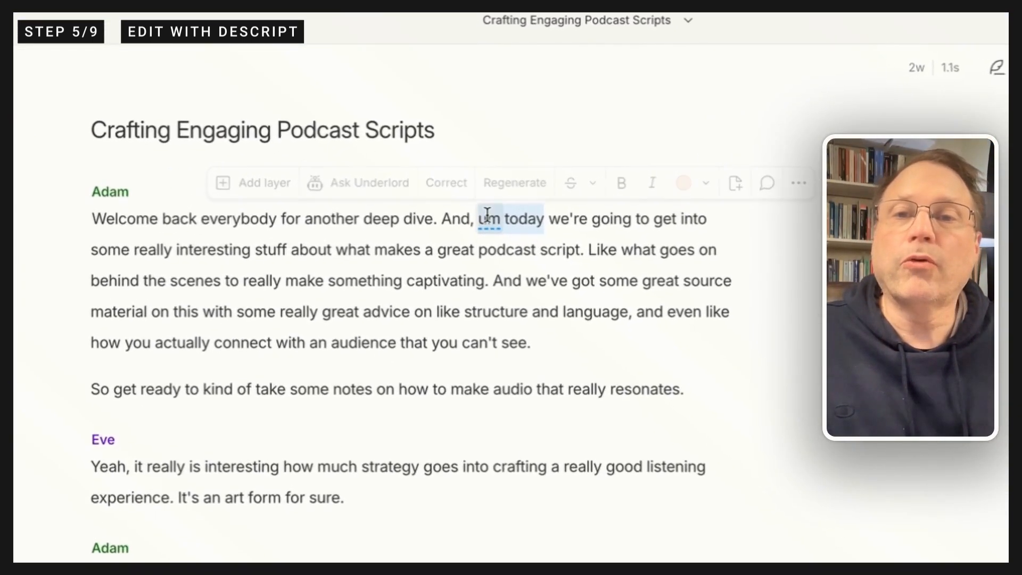
left_click(488, 214)
double_click(494, 215)
key("BackSpace")
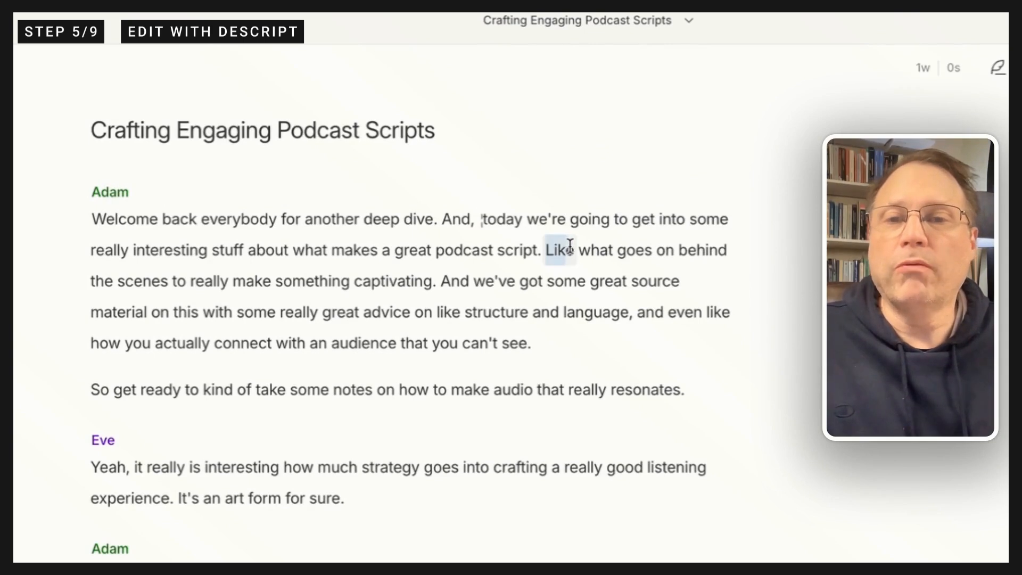
key("BackSpace")
Step: Delete the short exchange "It really is." and "Yeah." from the transcript
left_click_drag(231, 495, 171, 377)
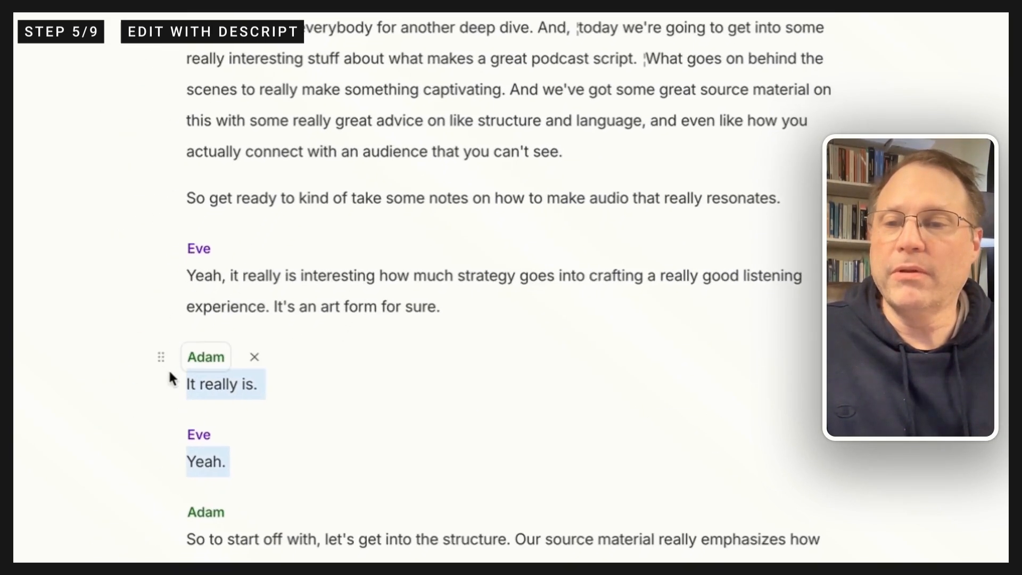
key("BackSpace")
key("BackSpace")
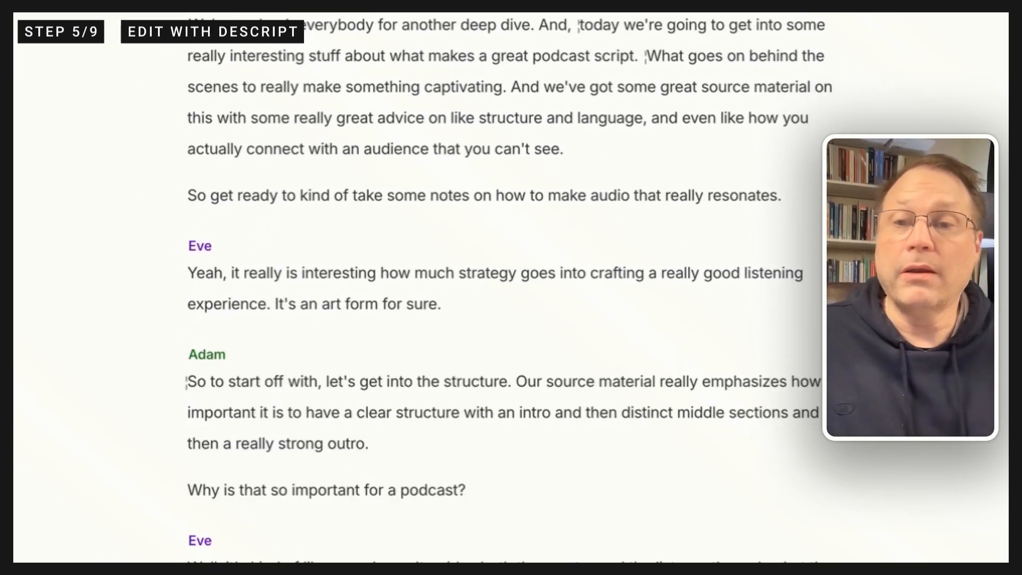
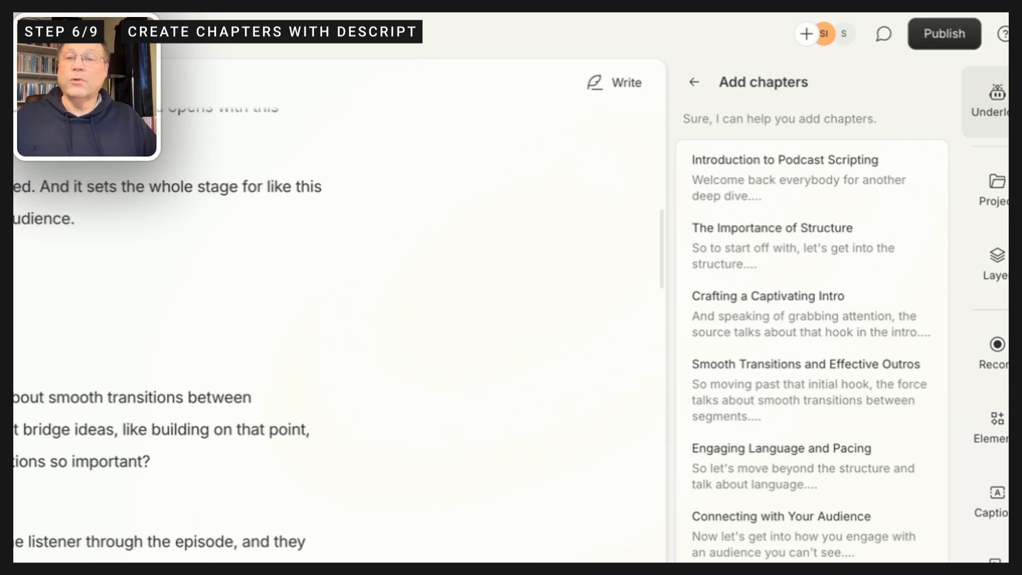
Step: Publish the episode as a web link with project access required and save its downloaded file in Downloads as Crafting Engaging Podcast Scripts
scroll(341, 319, "down", 15)
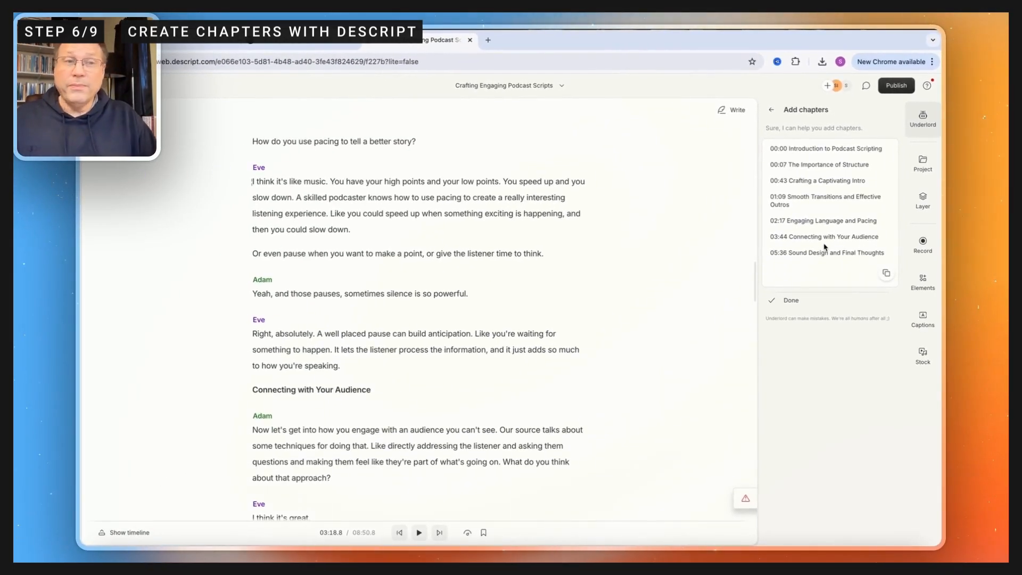
left_click(896, 86)
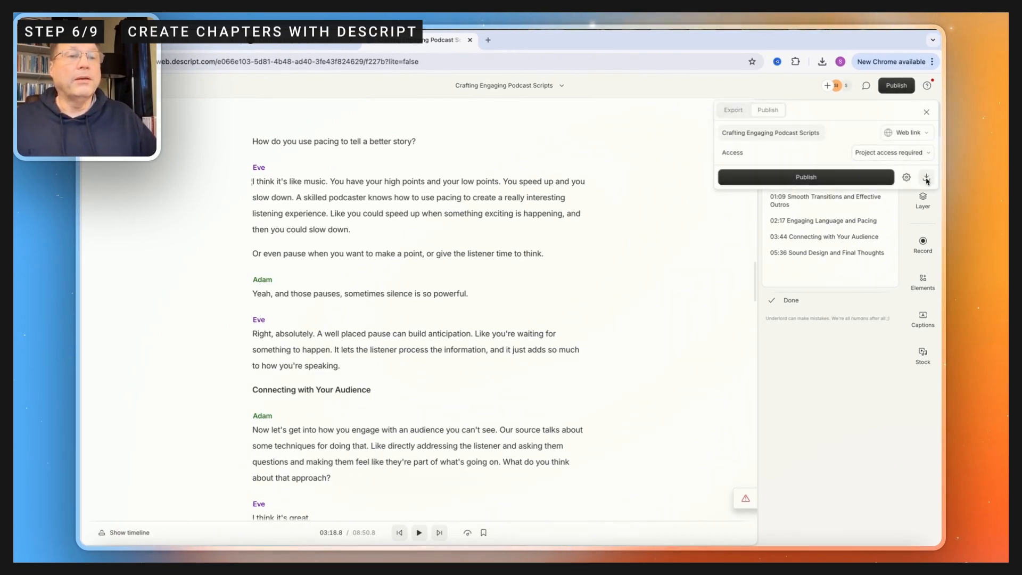
left_click(865, 181)
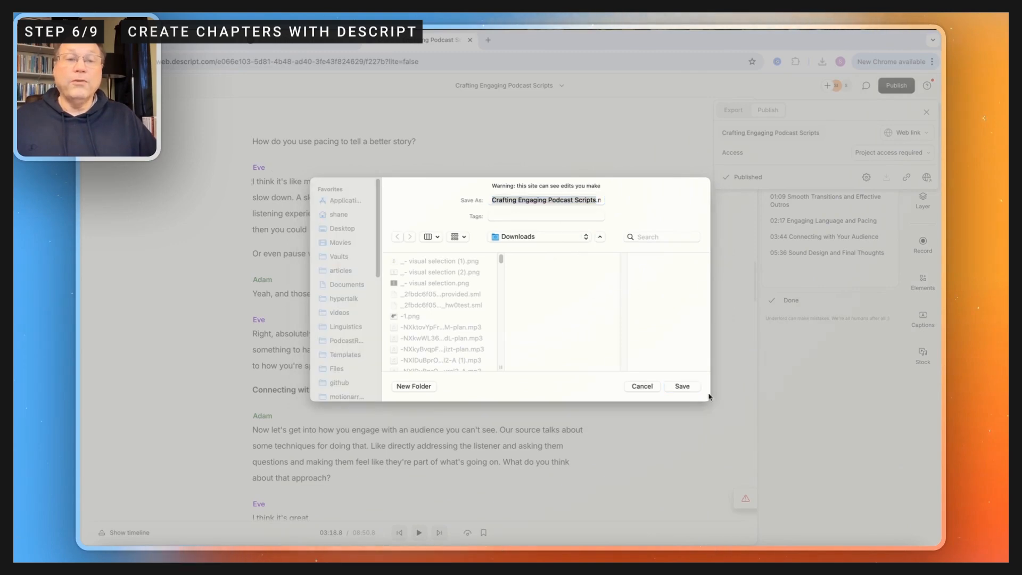
left_click(684, 387)
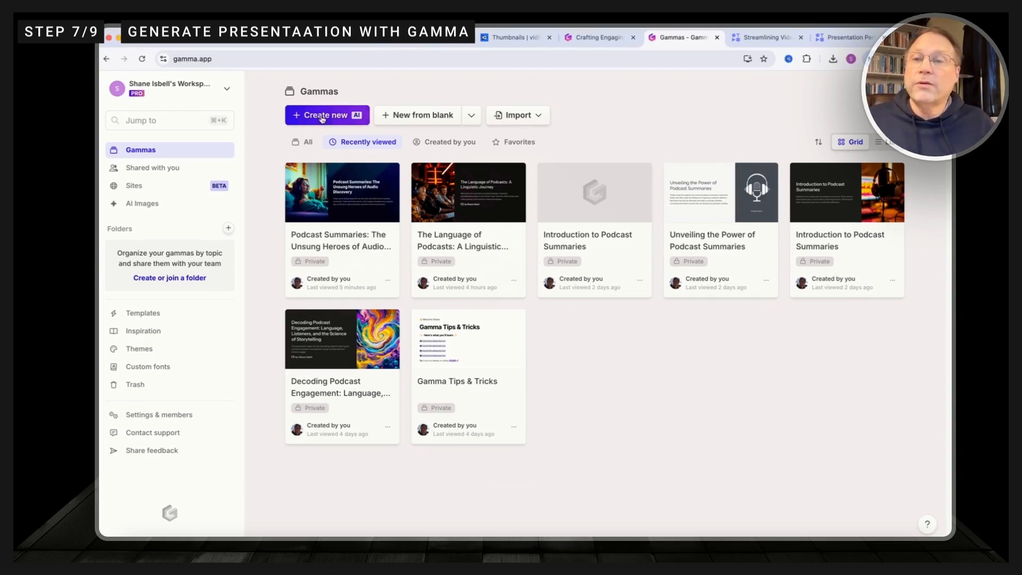
Step: In Gamma, start a new AI presentation from pasted text using the copied Crafting Engaging Podcast Scripts transcript and the Default format
left_click(320, 116)
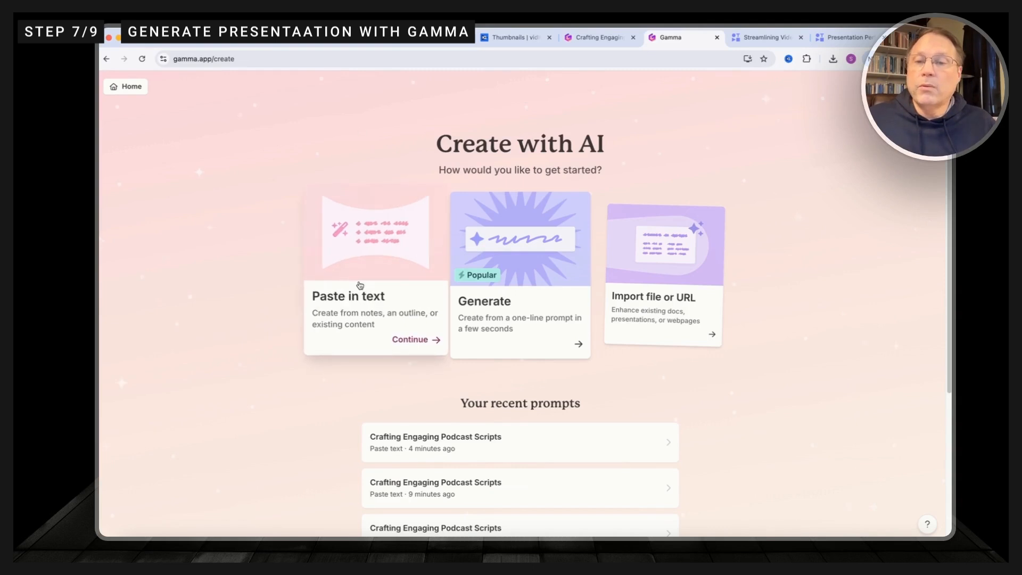
left_click(360, 286)
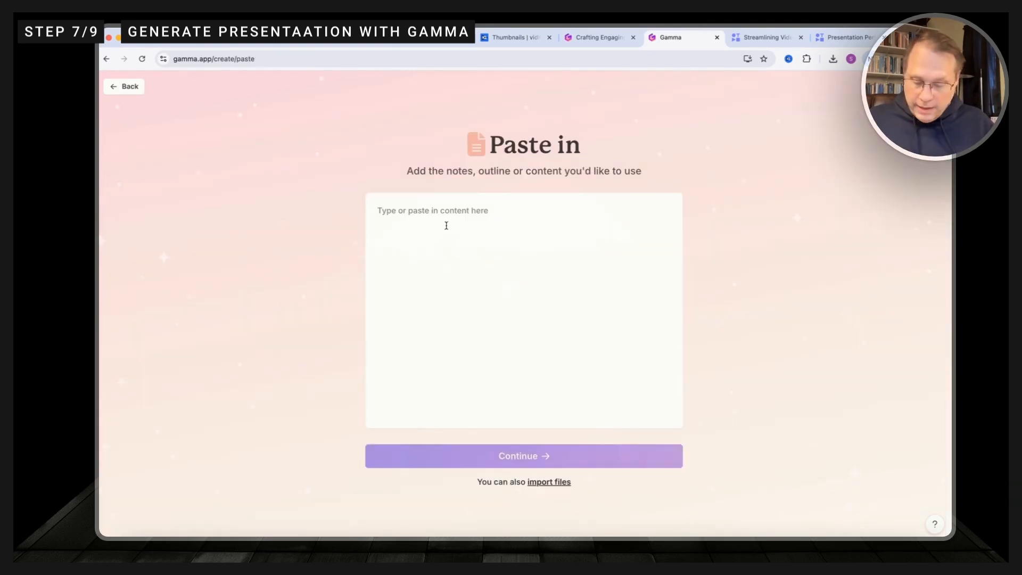
key("super+v")
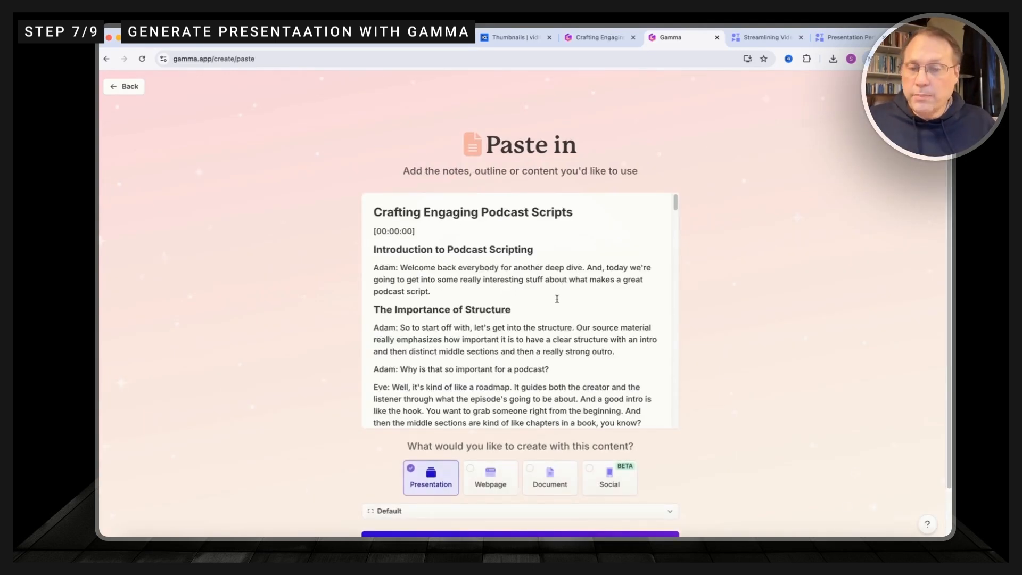
scroll(557, 298, "down", 10)
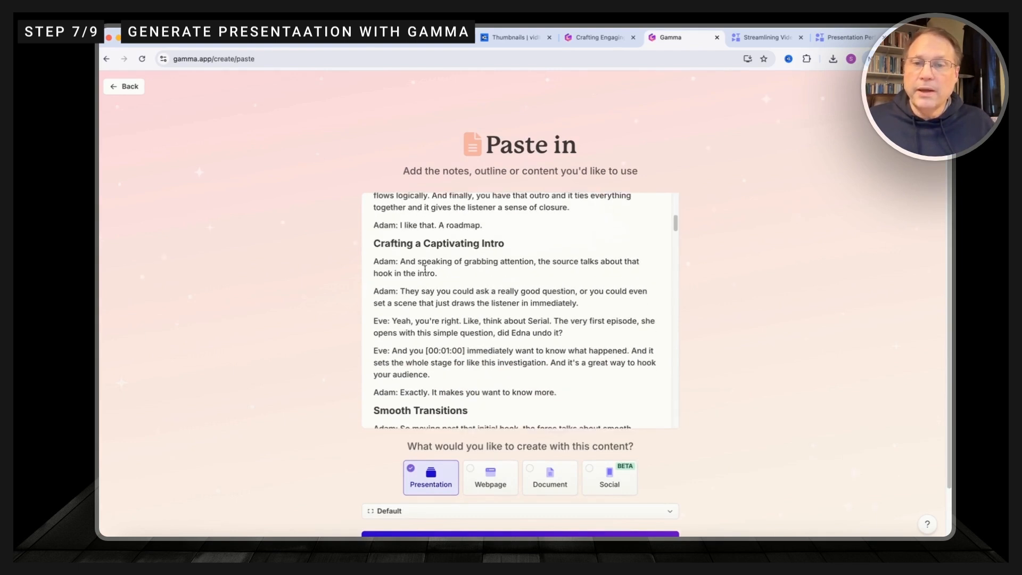
scroll(516, 298, "up", 10)
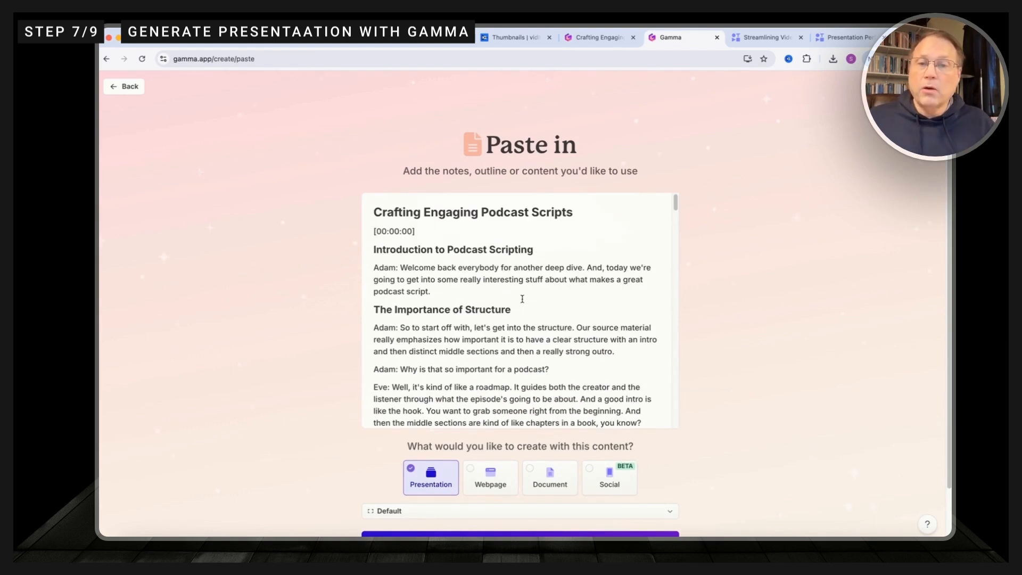
scroll(727, 485, "down", 3)
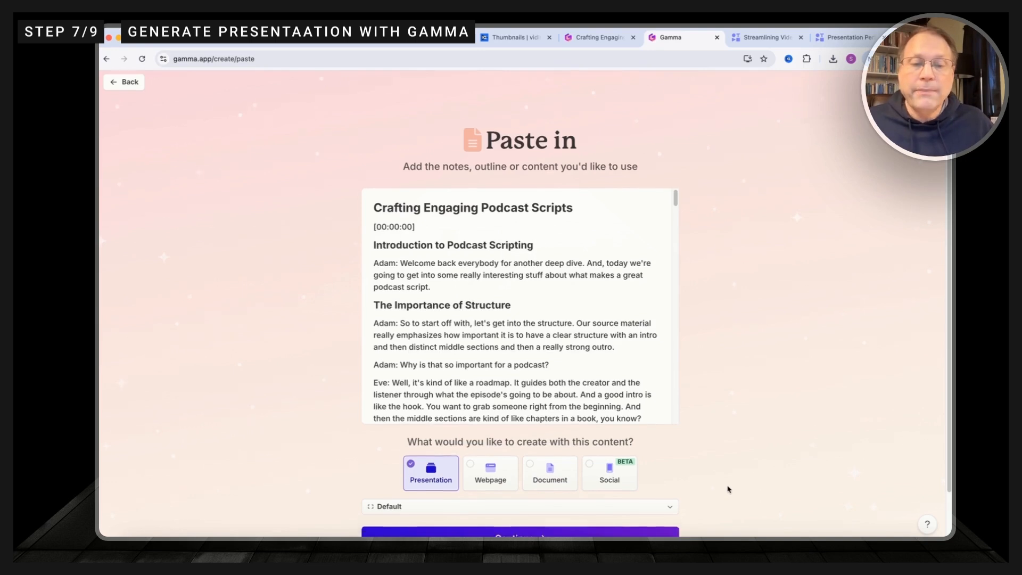
left_click(518, 488)
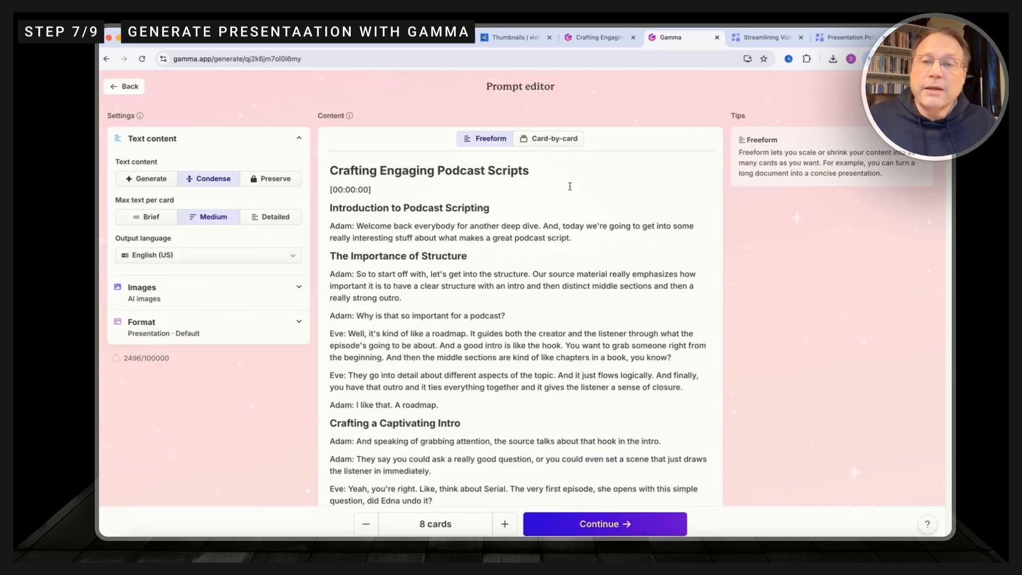
Step: Switch the content to card-by-card, set the maximum text per card to Detailed, and split the transcript into cards automatically
left_click(548, 139)
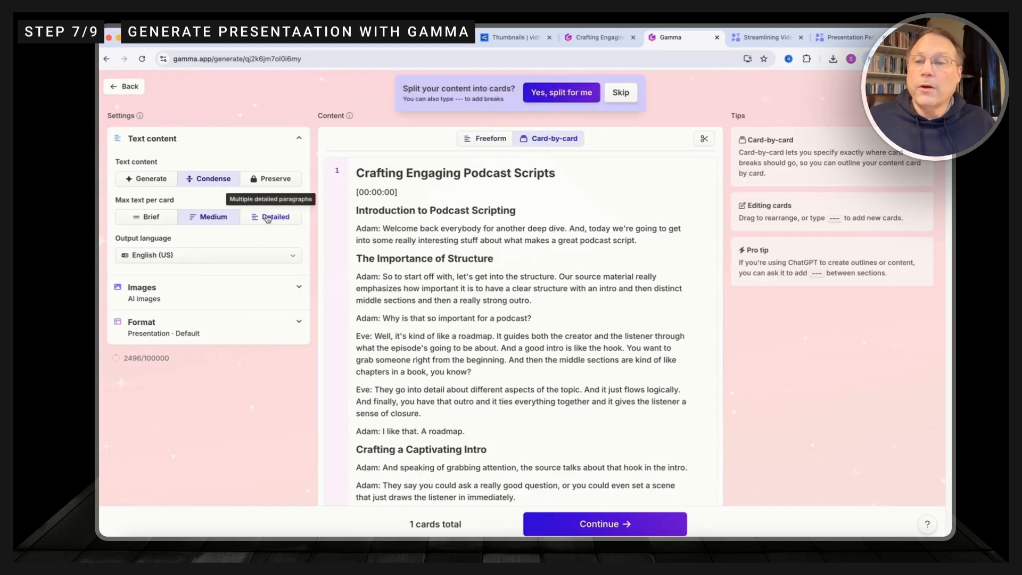
left_click(277, 218)
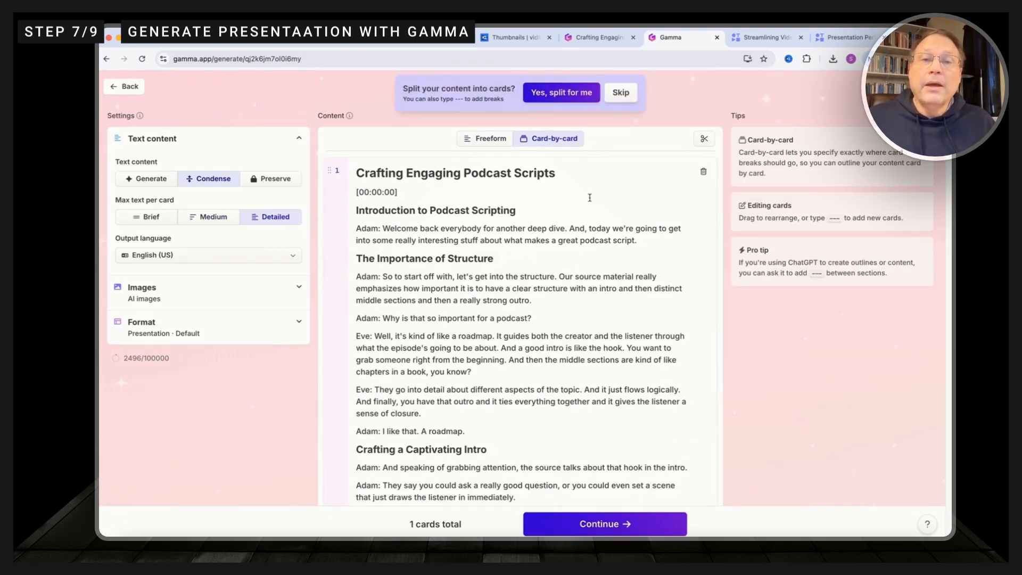
left_click(560, 93)
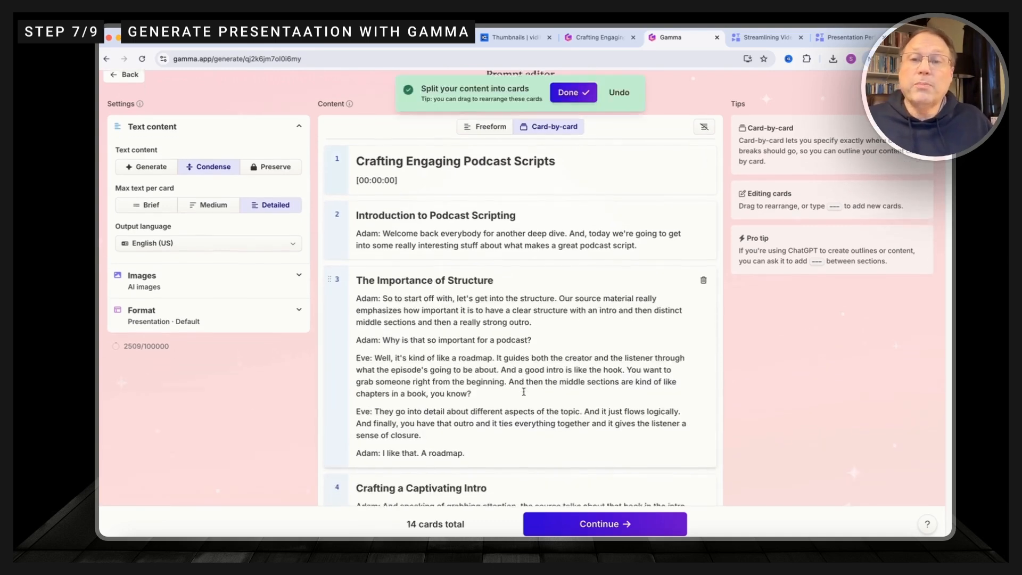
scroll(523, 391, "down", 3)
scroll(523, 392, "down", 15)
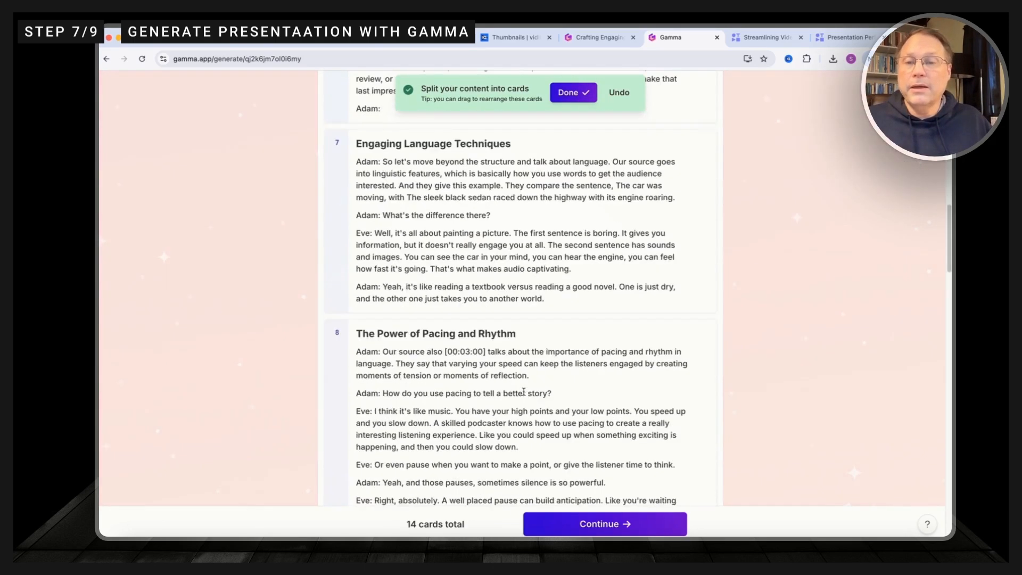
scroll(523, 392, "down", 15)
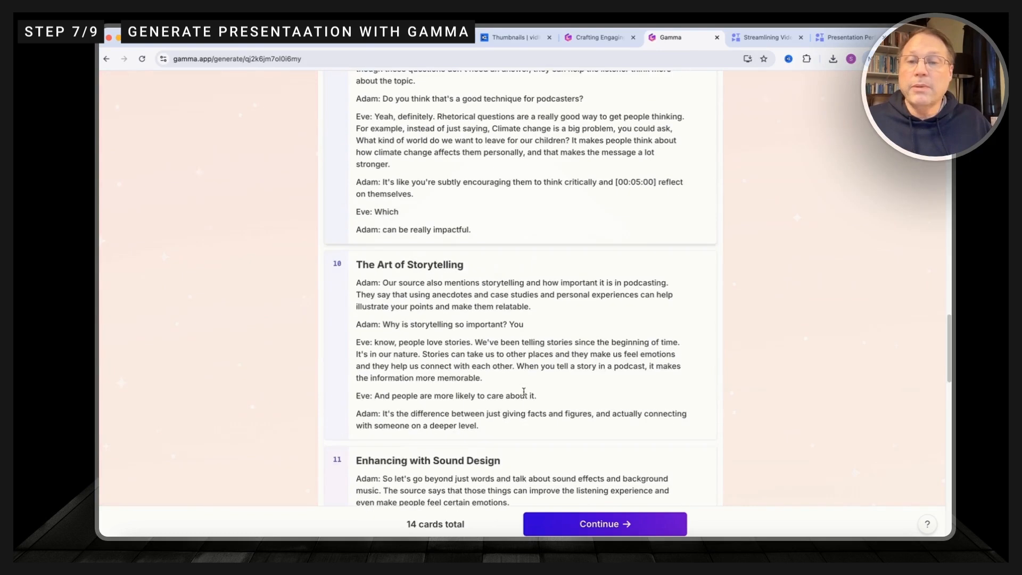
Step: Continue to the theme choice, apply the Aurora theme and generate the presentation
left_click(585, 524)
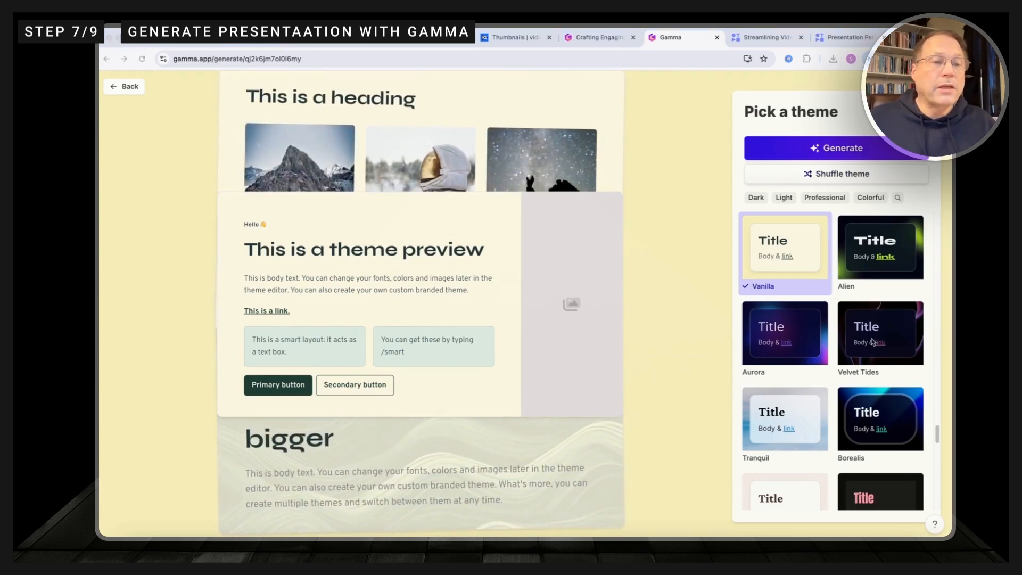
left_click(801, 339)
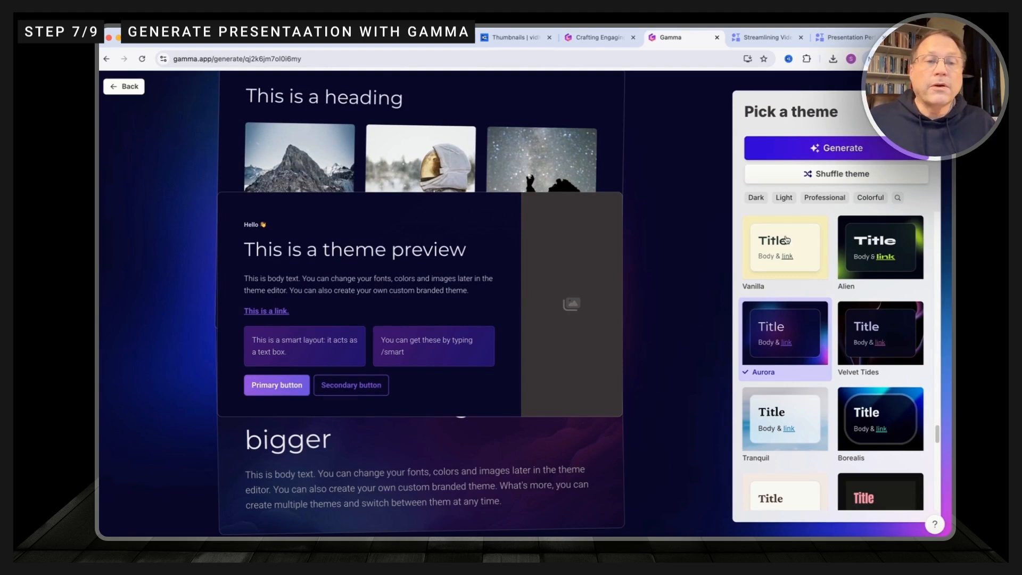
left_click(824, 151)
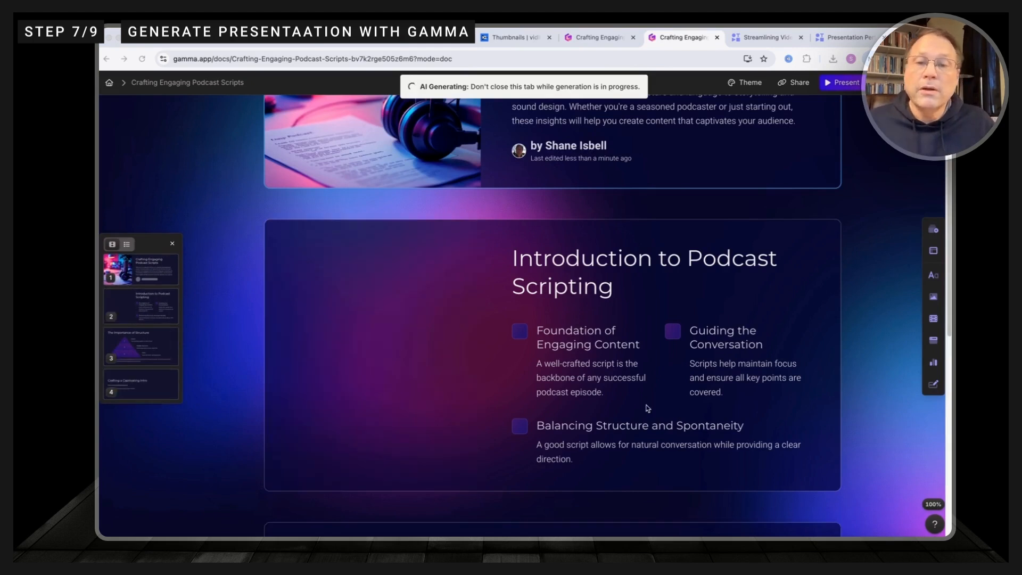
Step: Look through the generated slides and export the Introduction to Podcast Scripting card
scroll(632, 401, "down", 3)
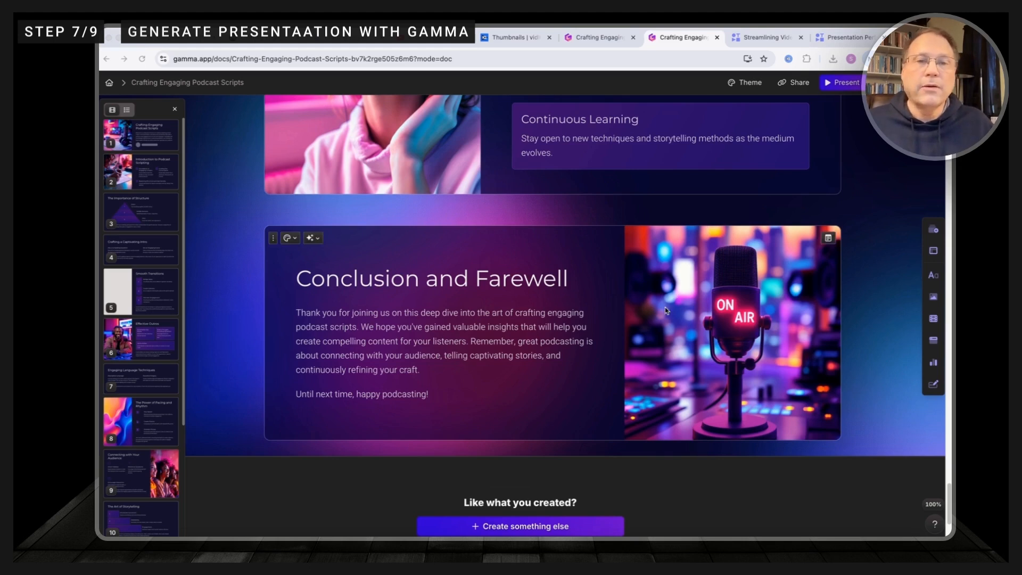
scroll(402, 271, "up", 20)
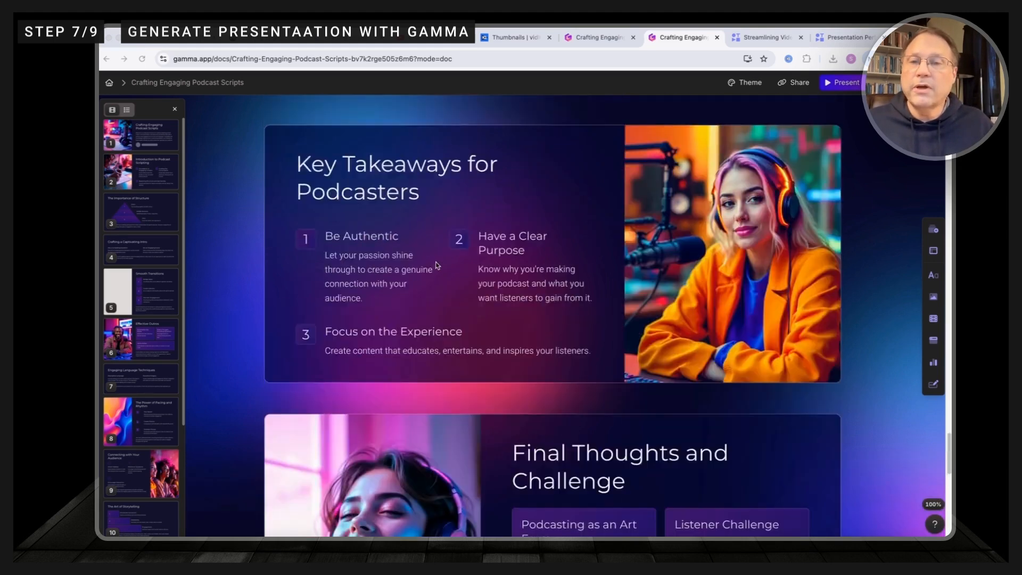
scroll(455, 287, "up", 10)
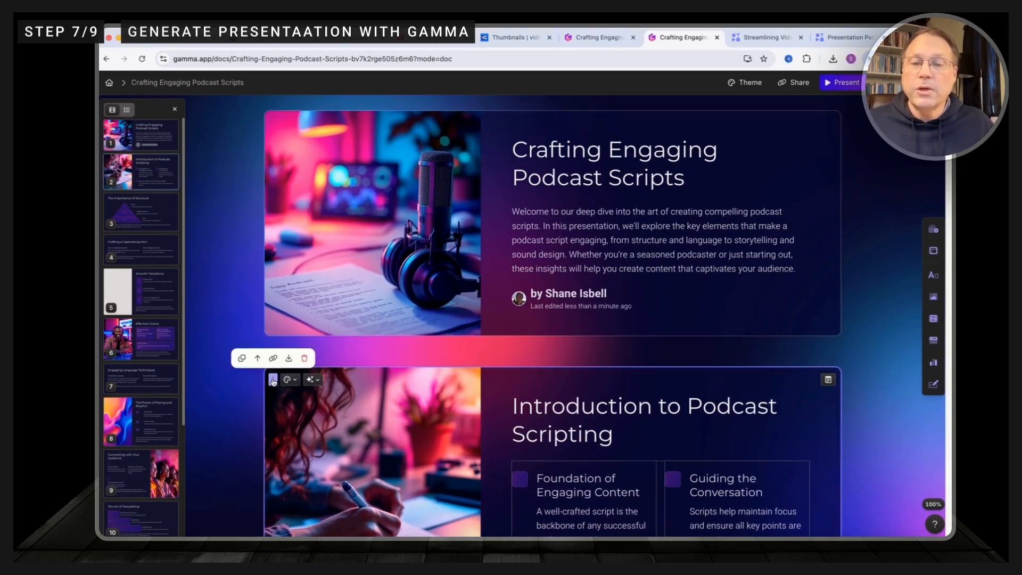
left_click(289, 358)
left_click(502, 175)
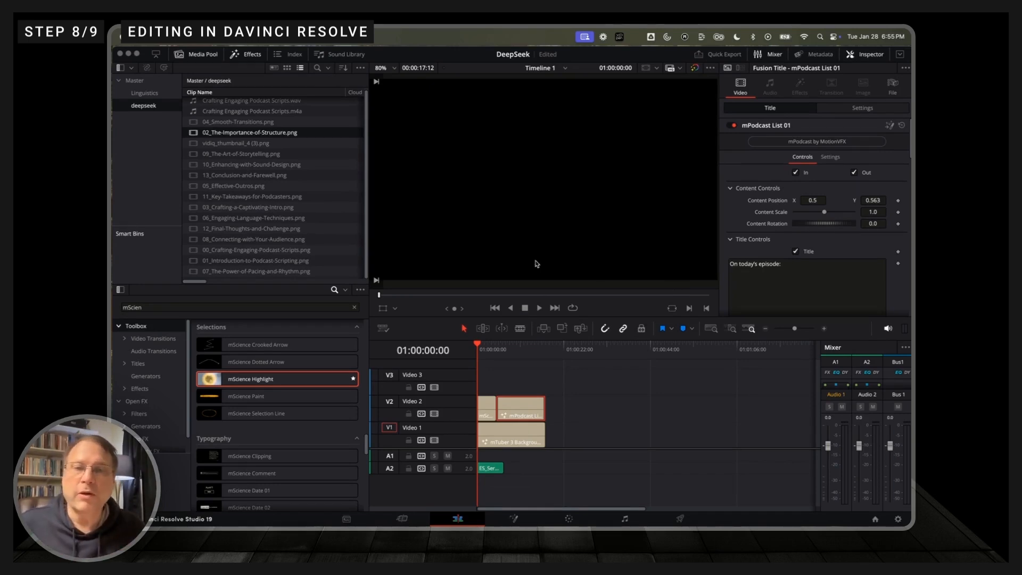
Step: In DaVinci Resolve, preview the opening titles and place Crafting Engaging Podcast Scripts.m4a on Audio 1, starting where the music clip ends
left_click(539, 310)
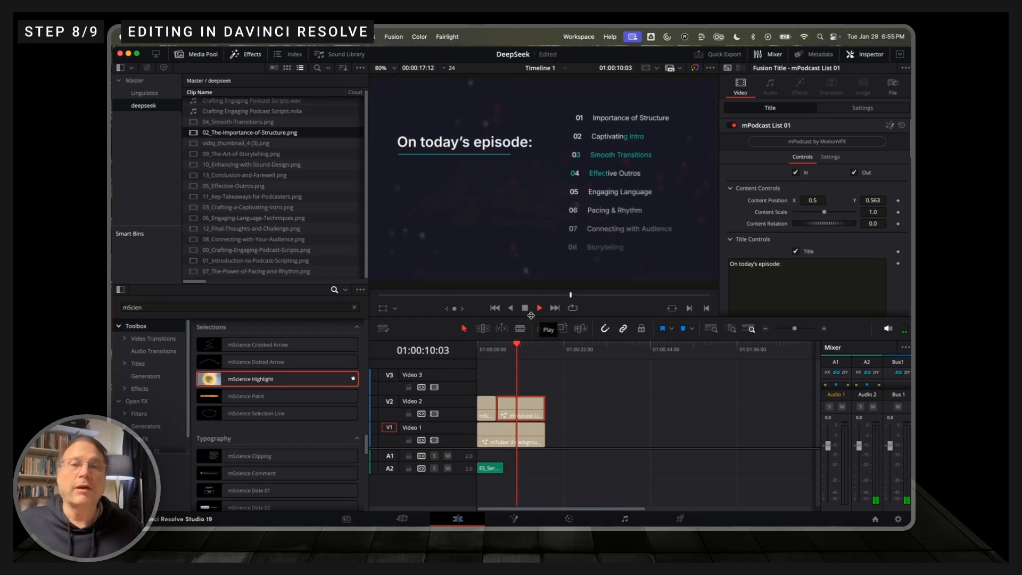
left_click(525, 310)
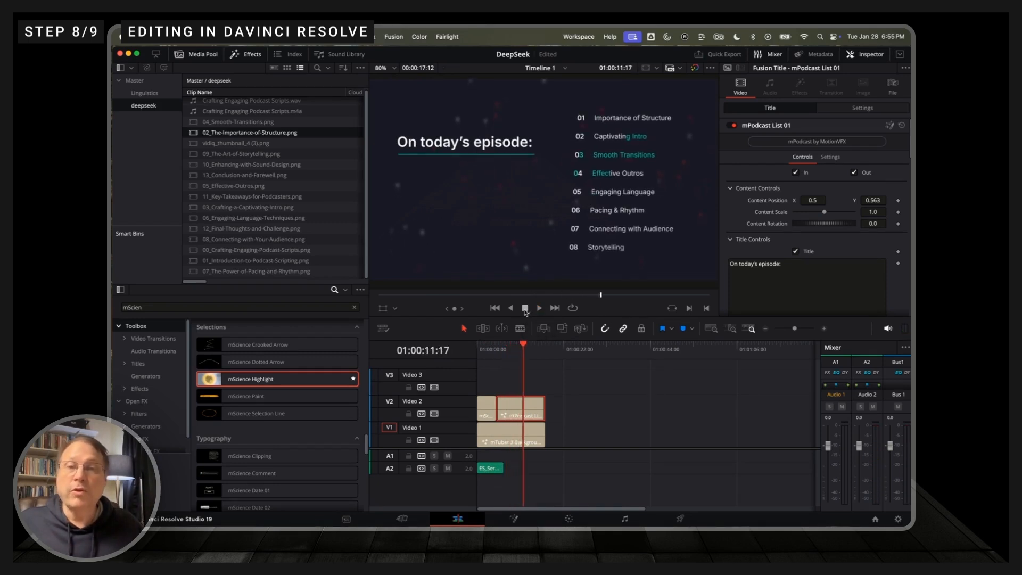
scroll(290, 202, "up", 1)
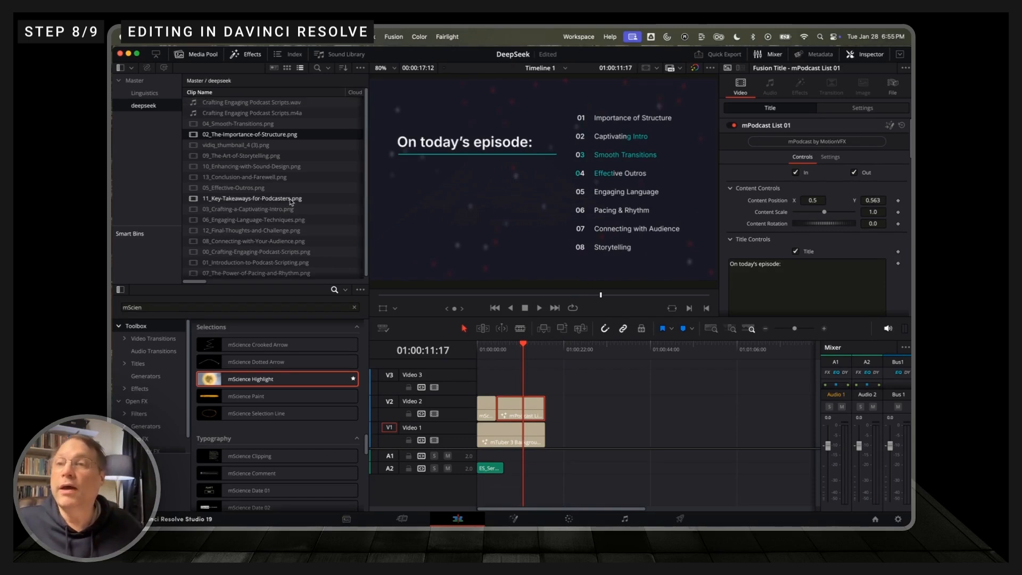
left_click(277, 115)
left_click_drag(278, 118, 517, 441)
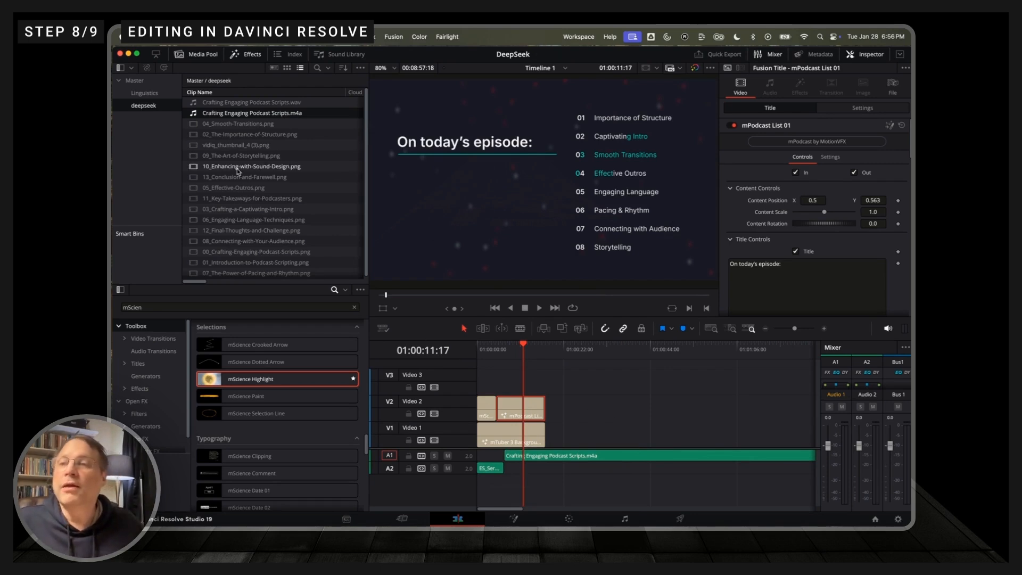
Step: Place the slide images 01_Introduction-to-Podcast-Scripting, 02_The-Importance-of-Structure and 03_Crafting-a-Captivating-Intro on Video 1 after the background clip
scroll(238, 171, "down", 1)
left_click_drag(252, 260, 546, 433)
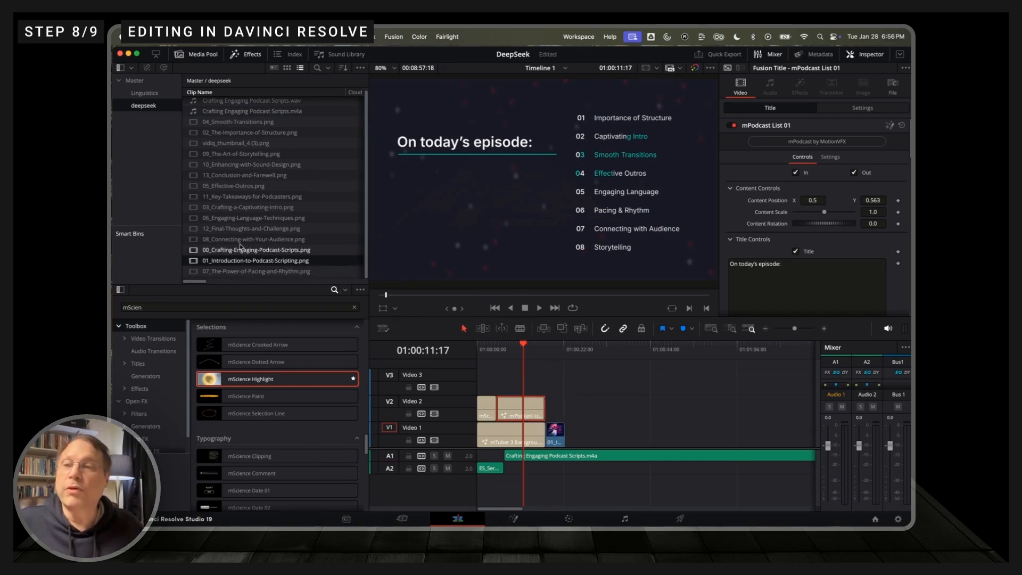
left_click_drag(239, 134, 576, 431)
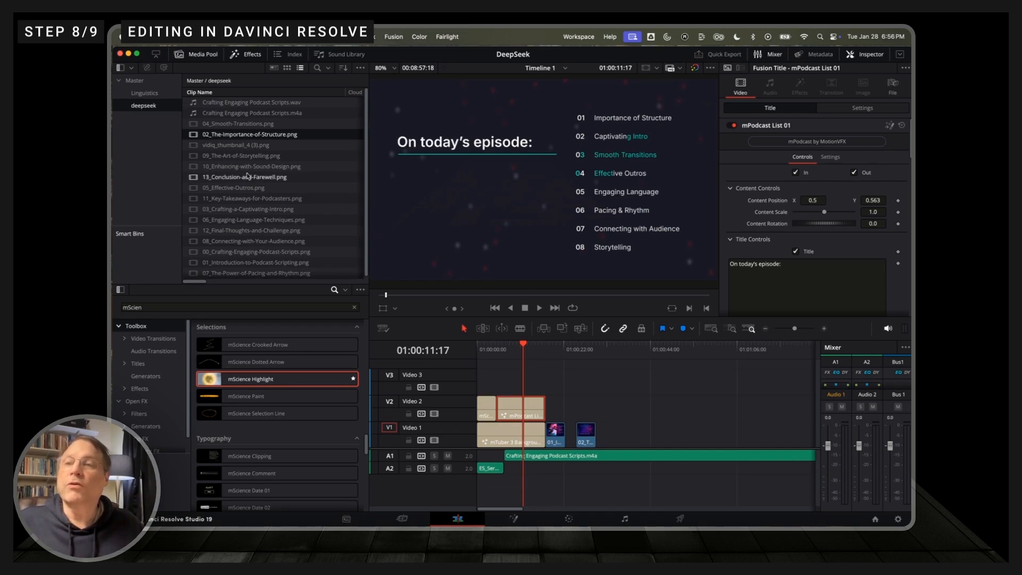
left_click_drag(247, 209, 606, 437)
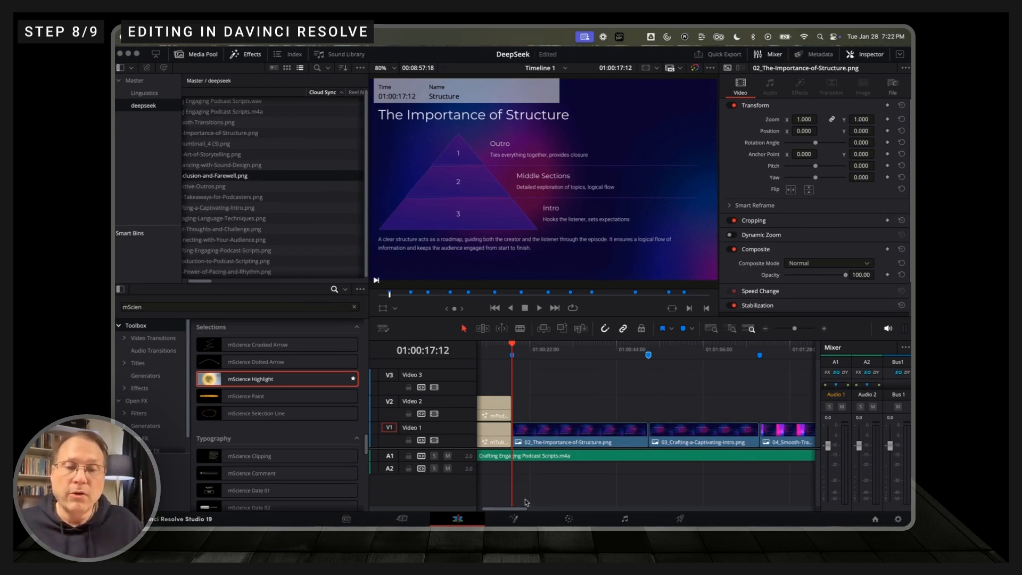
Step: Rename the timeline marker at 01:00:52:04 to "Crafting the Intro"
scroll(526, 502, "left", 3)
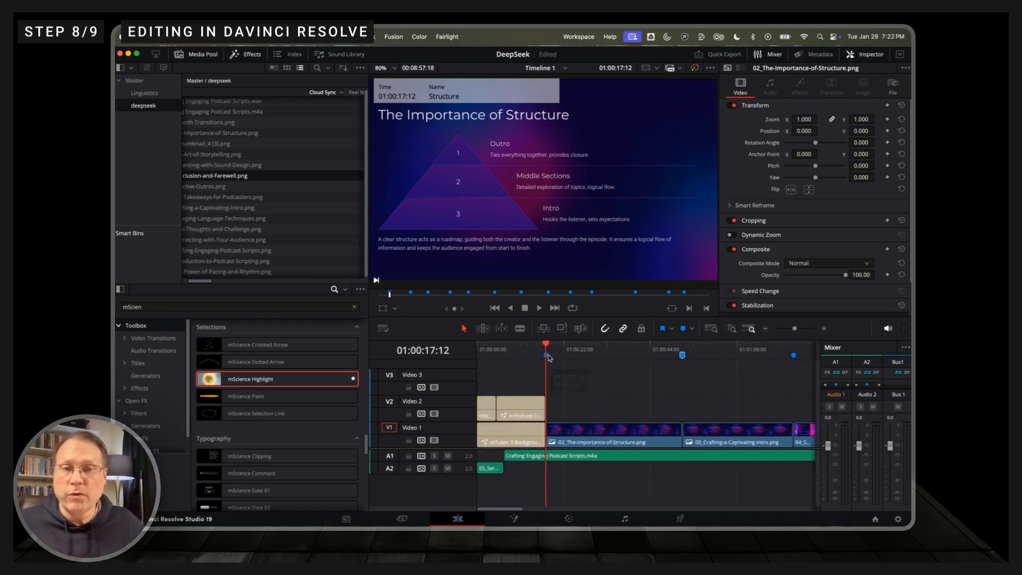
double_click(681, 355)
left_click_drag(639, 249, 618, 254)
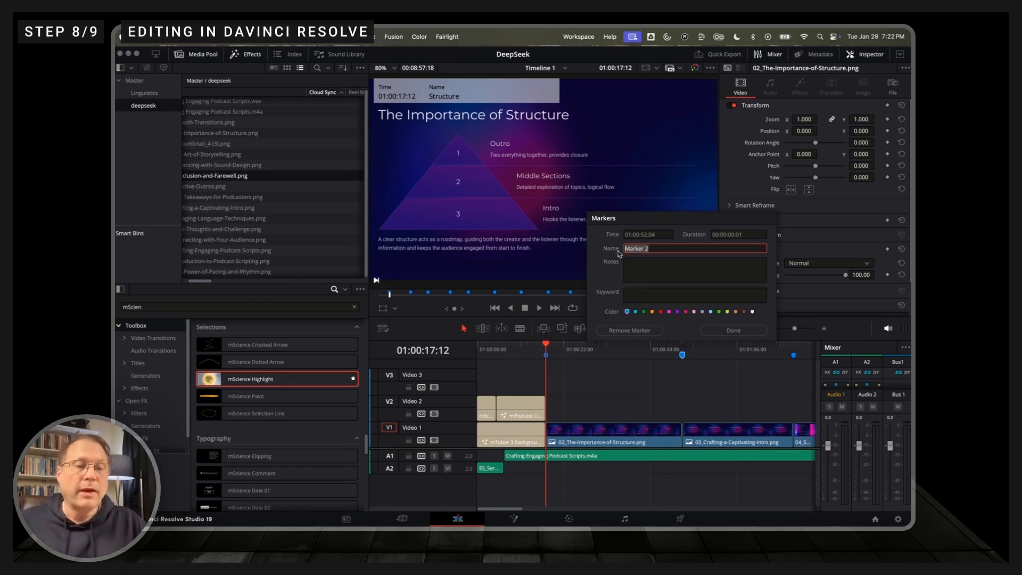
type("Crafting the Intro")
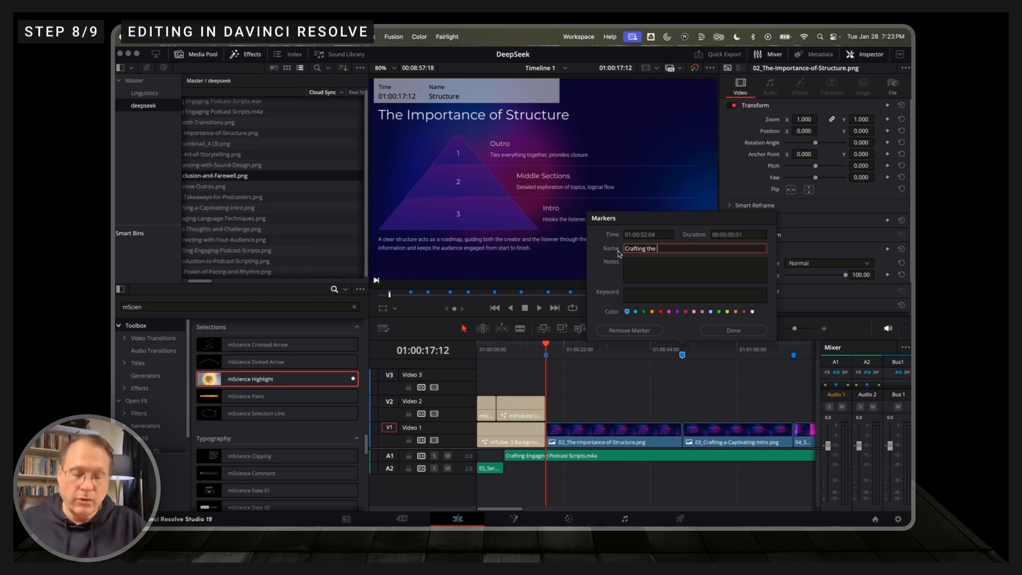
left_click(734, 331)
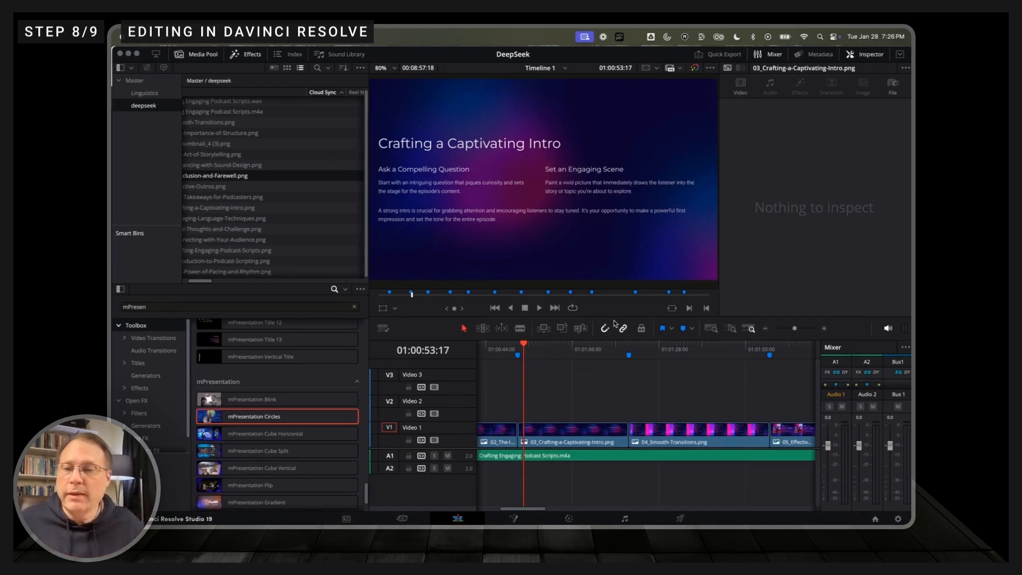
Step: Add the mPresentation Cube Horizontal transition between the 02_The-Importance-of-Structure and 03_Crafting-a-Captivating-Intro clips on Video 1 and preview it
left_click(211, 439)
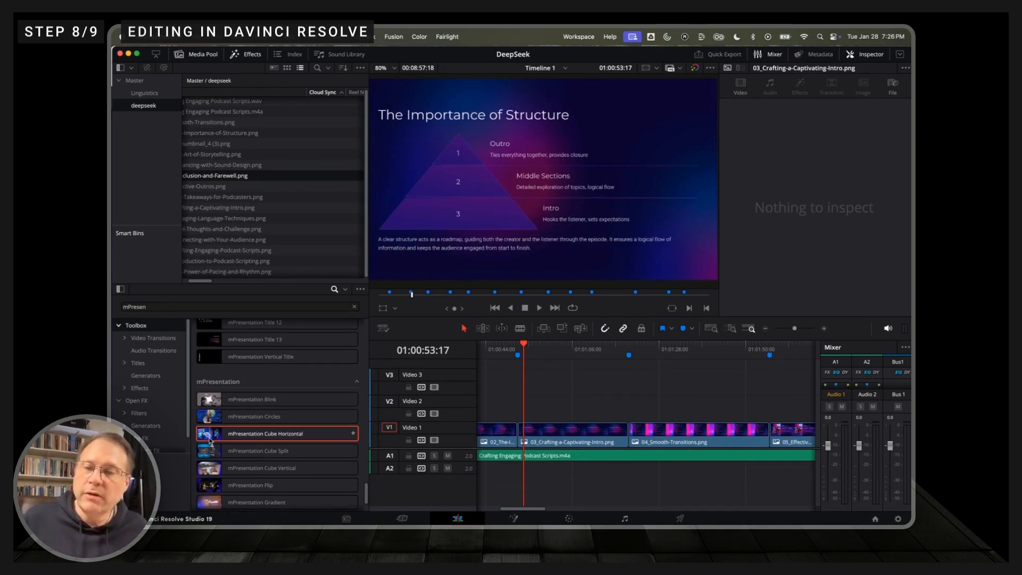
left_click_drag(210, 440, 516, 439)
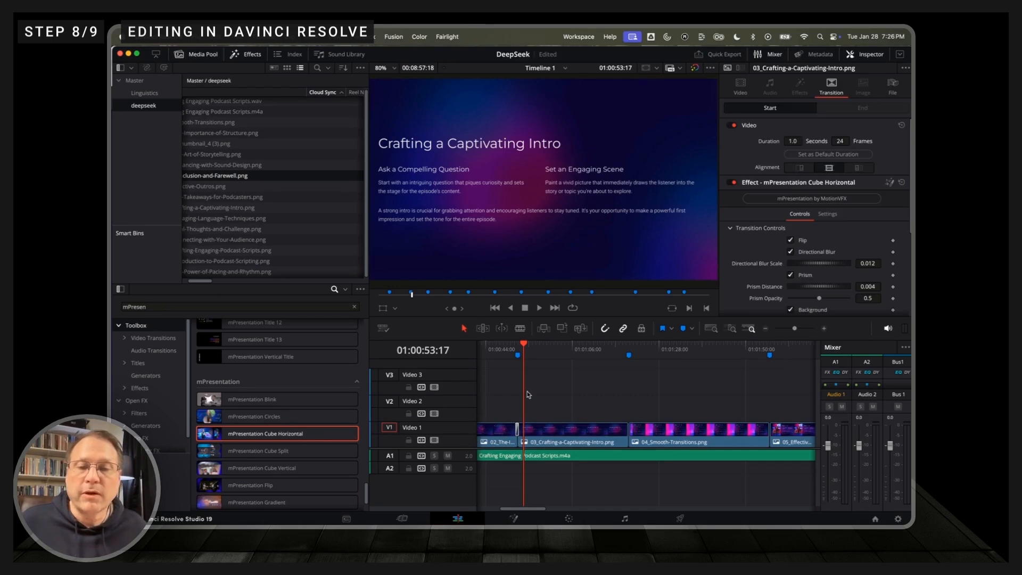
left_click(520, 347)
left_click(507, 349)
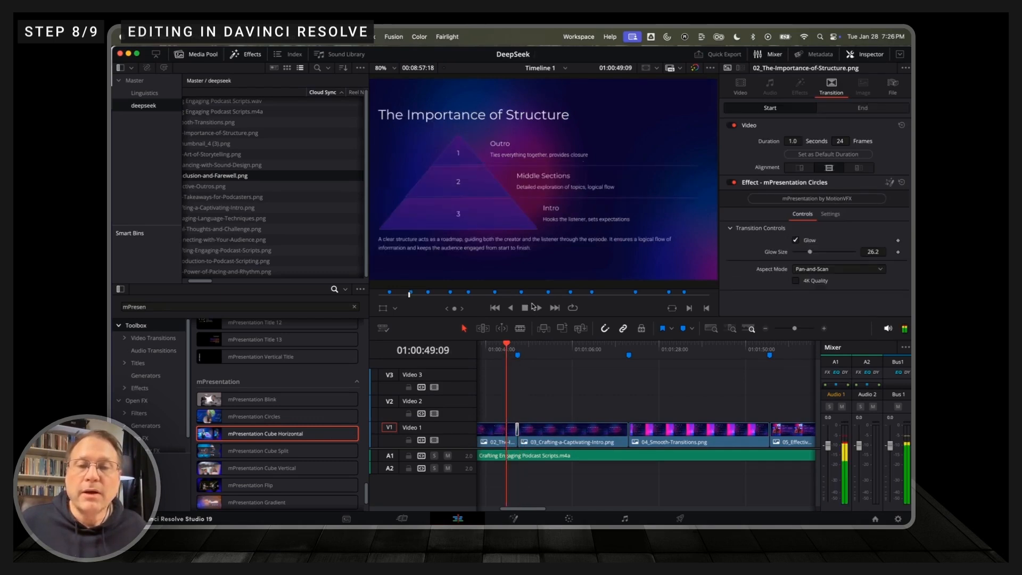
left_click(539, 308)
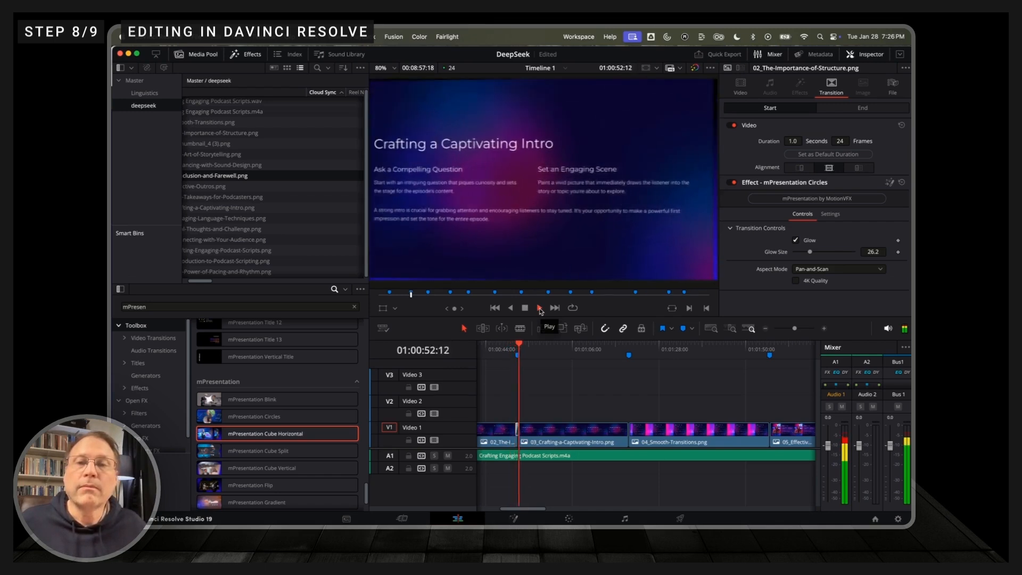
left_click(524, 308)
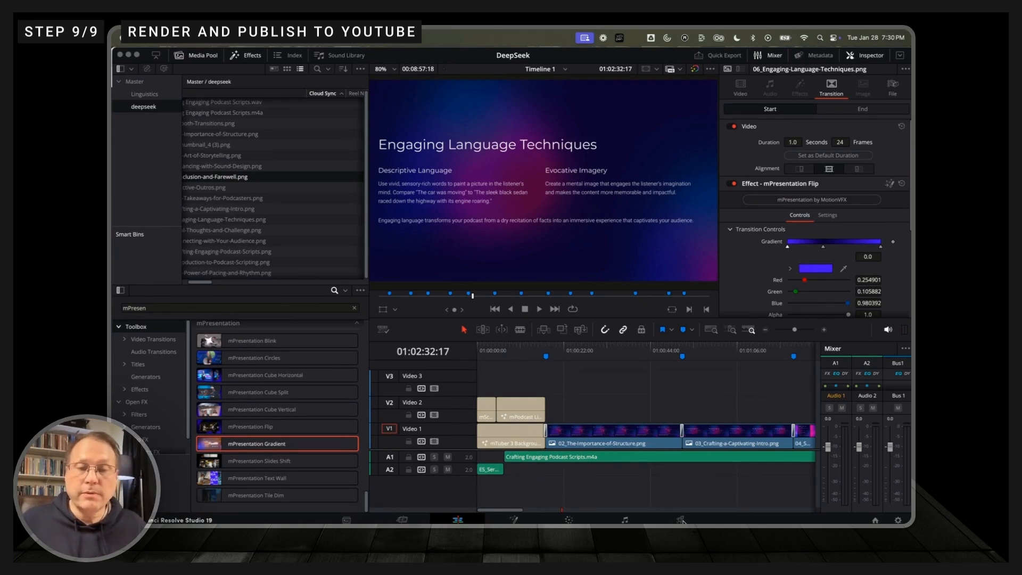
Step: Open the render settings for the timeline and choose the YouTube 1080p preset
left_click(680, 519)
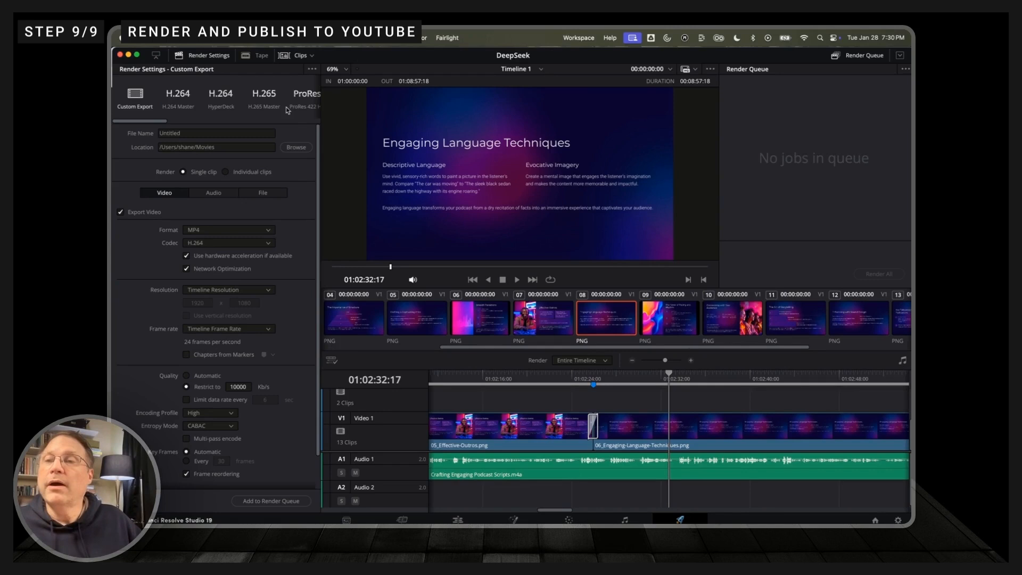
left_click_drag(166, 122, 198, 121)
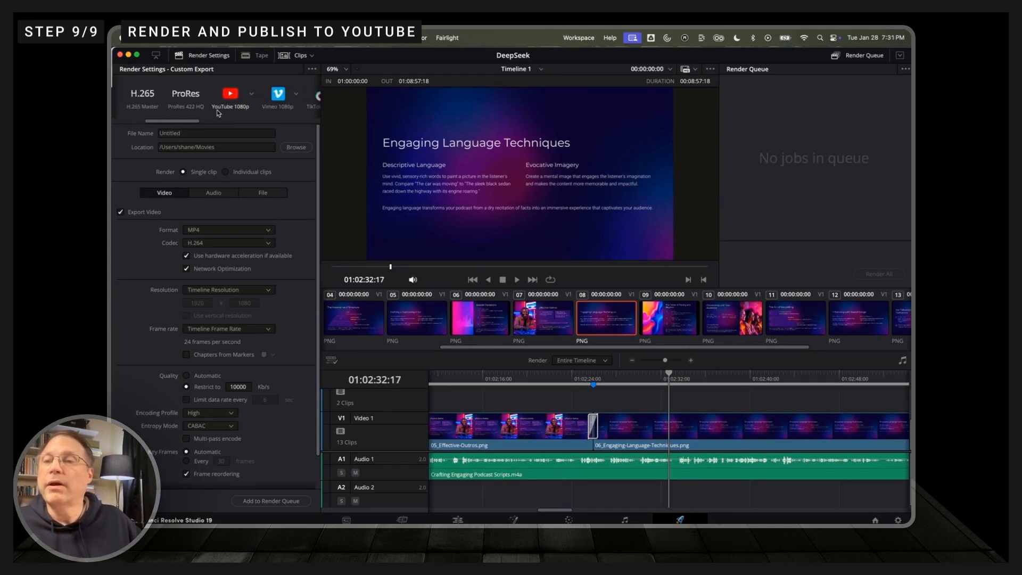
left_click(230, 96)
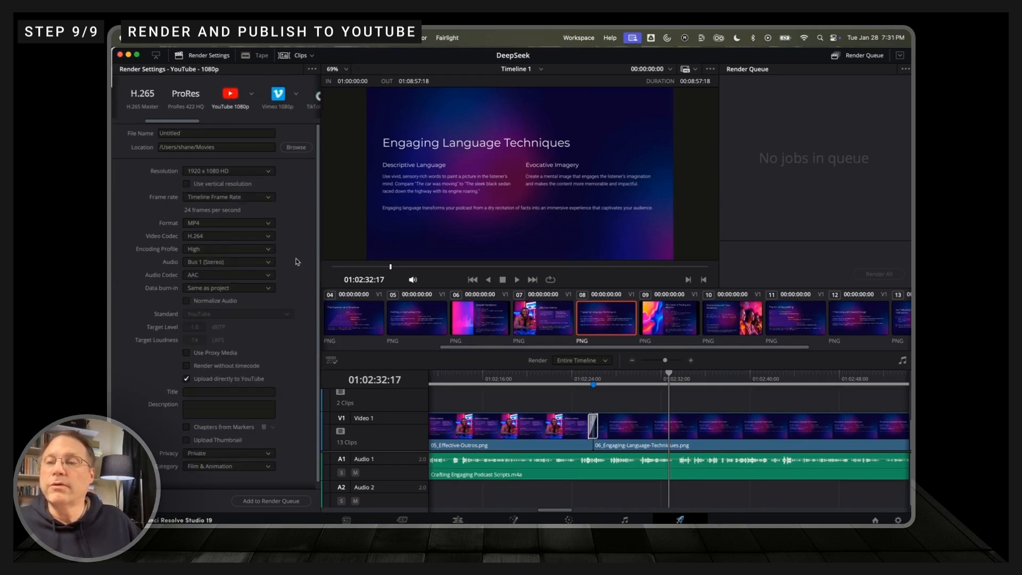
Step: Paste the copied video description for the YouTube upload and enable Chapters from Markers
scroll(297, 262, "down", 1)
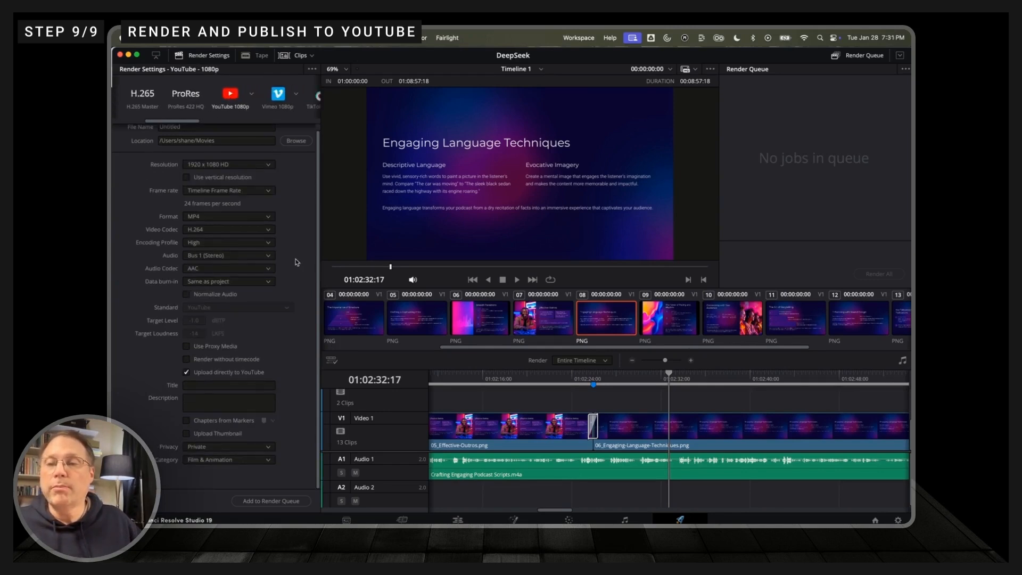
left_click(205, 395)
key("super+v")
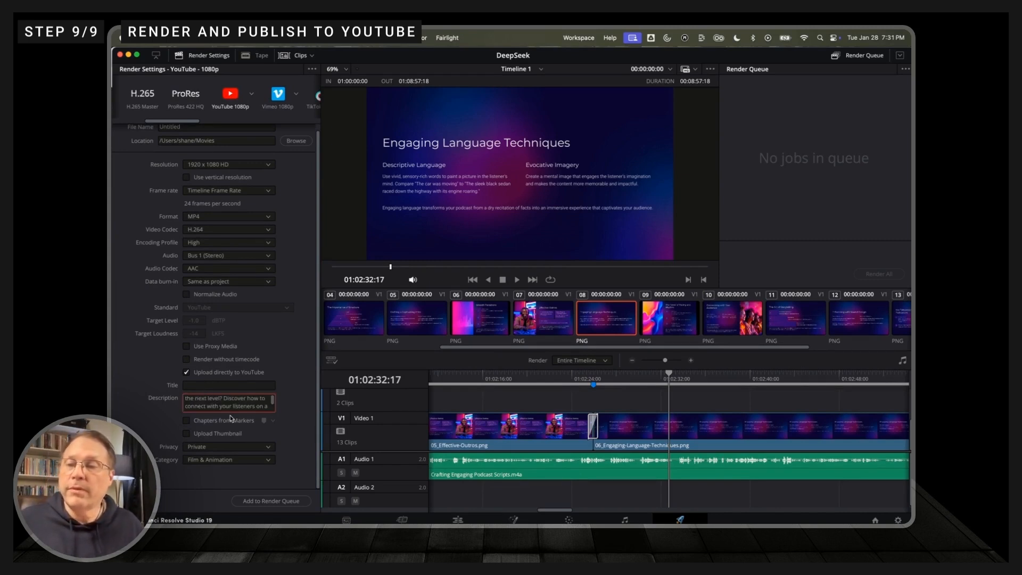
left_click(186, 421)
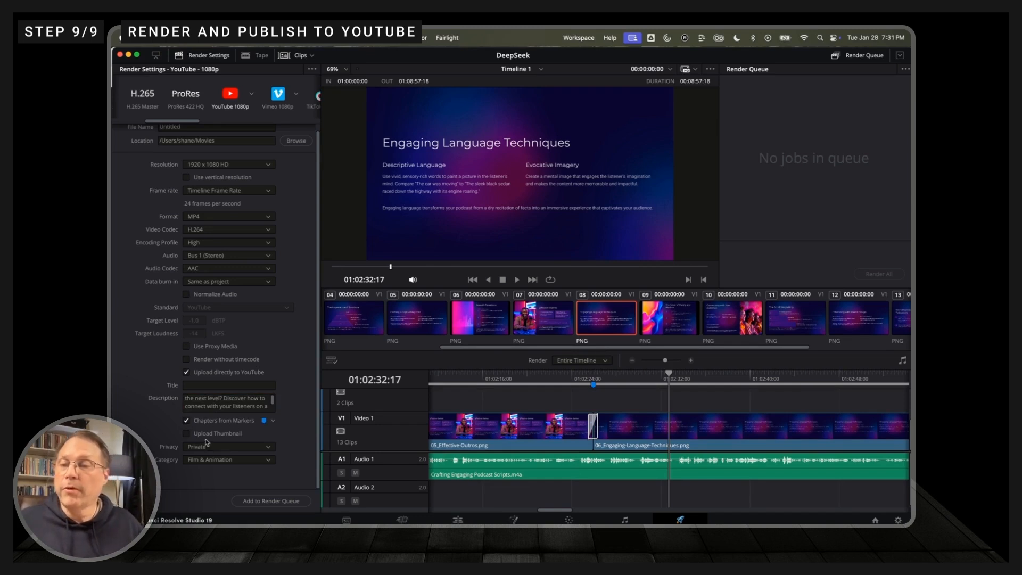
Step: Enable thumbnail upload and select vidiq_thumbnail_4 (3).png from the deepseek folder
left_click(187, 434)
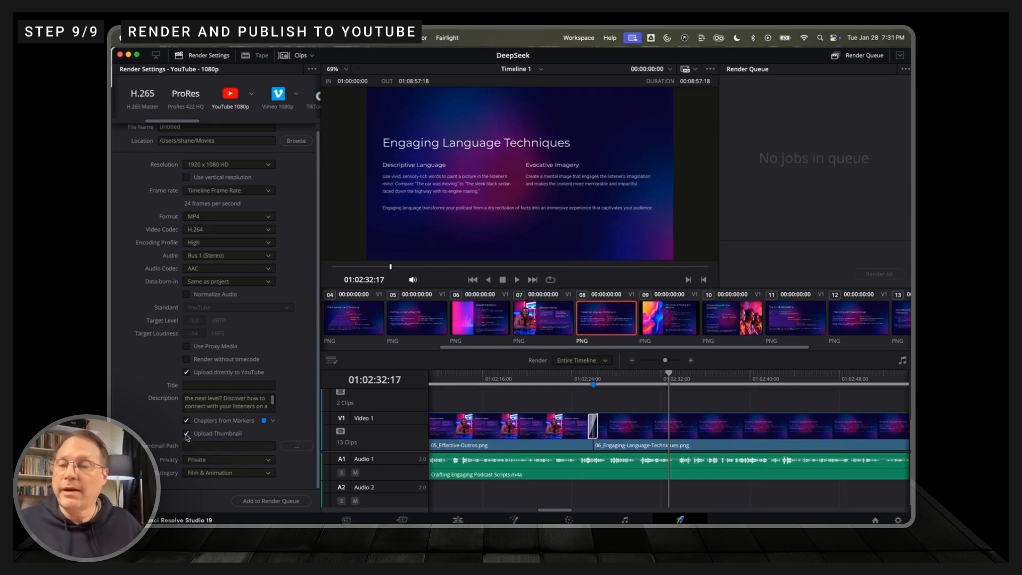
left_click(297, 446)
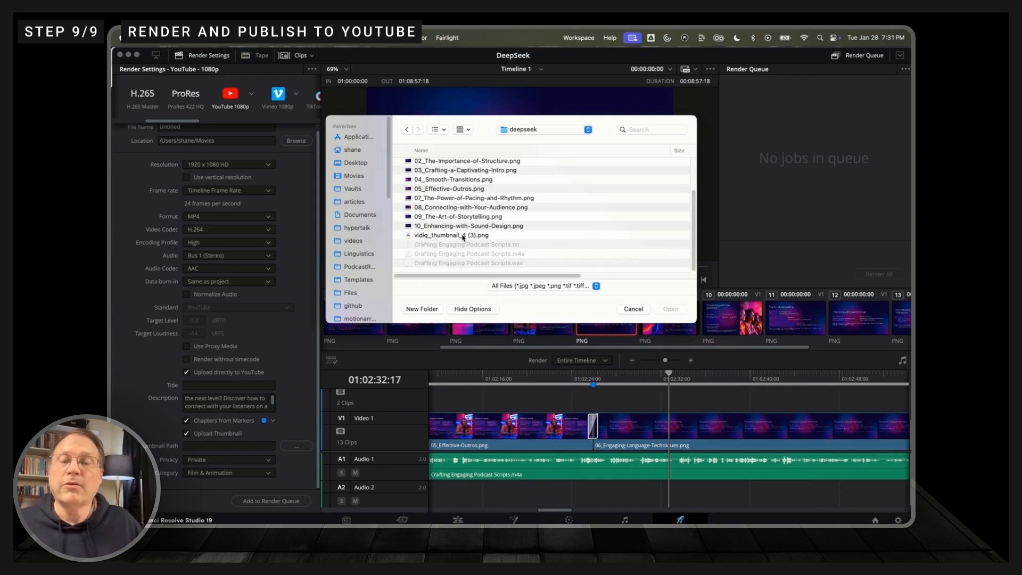
left_click(463, 236)
double_click(463, 235)
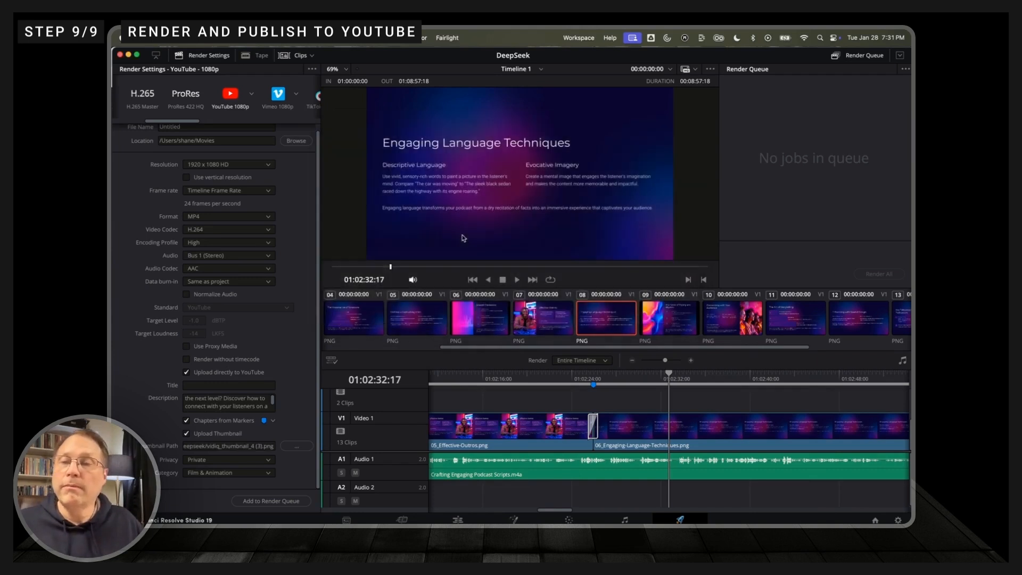
Step: Paste the copied video title ending in "Engaging Your Podcast Audience" and set the upload's privacy to Public
left_click(261, 384)
key("super+v")
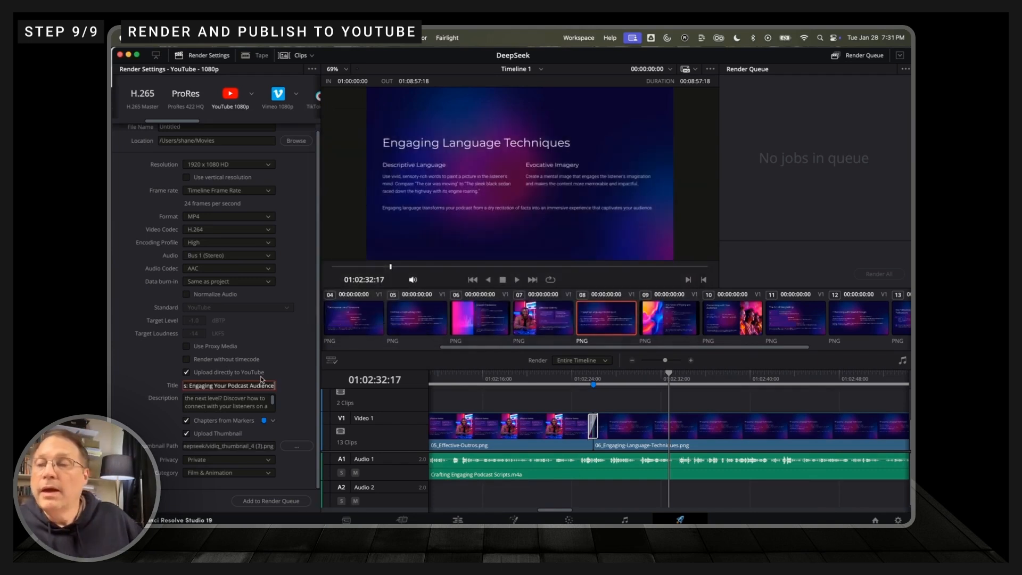
left_click(267, 461)
left_click(259, 482)
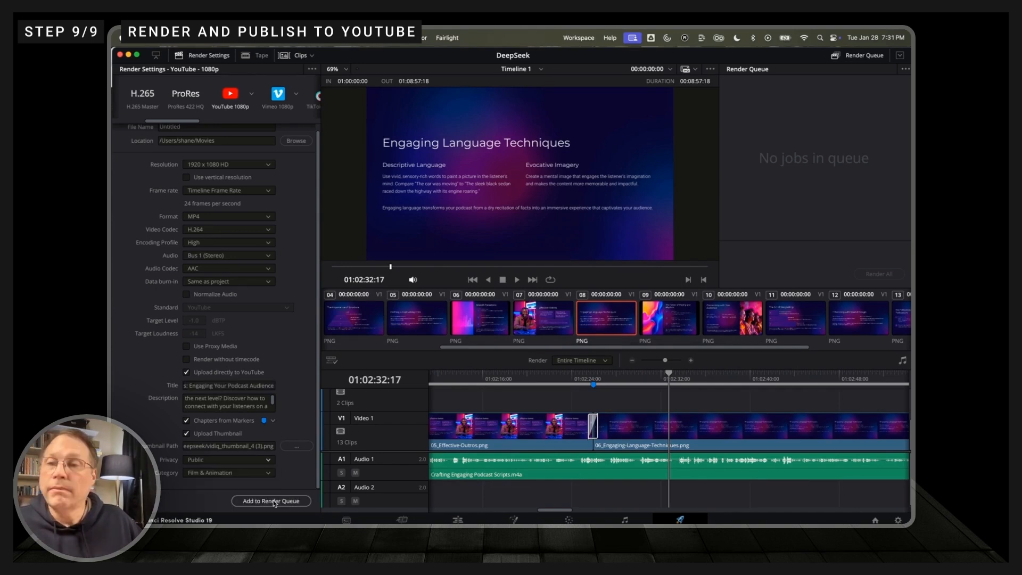
Step: Add the export to the render queue under the file name Deepseek and start rendering it
left_click(274, 503)
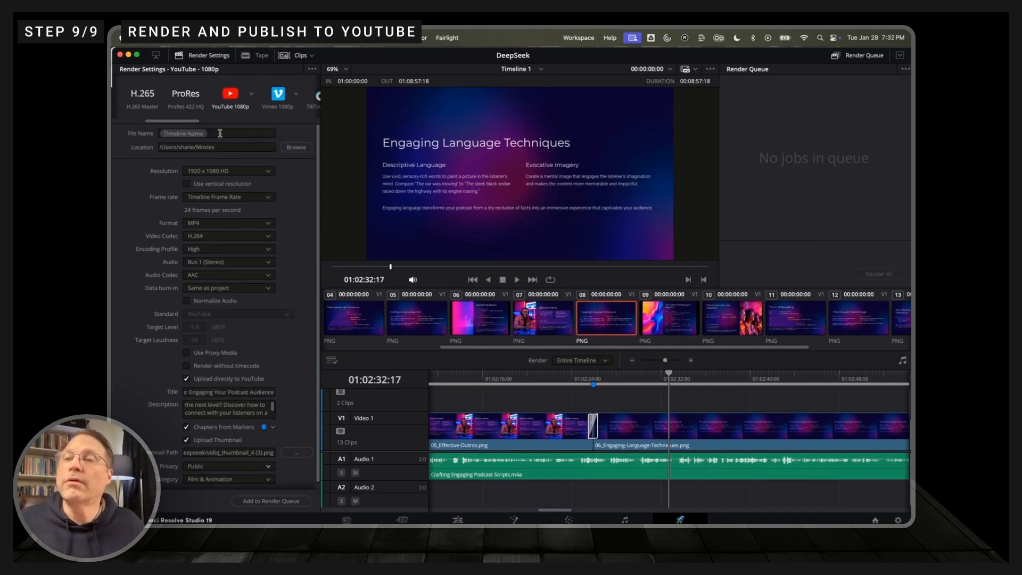
left_click_drag(221, 133, 168, 128)
key("BackSpace")
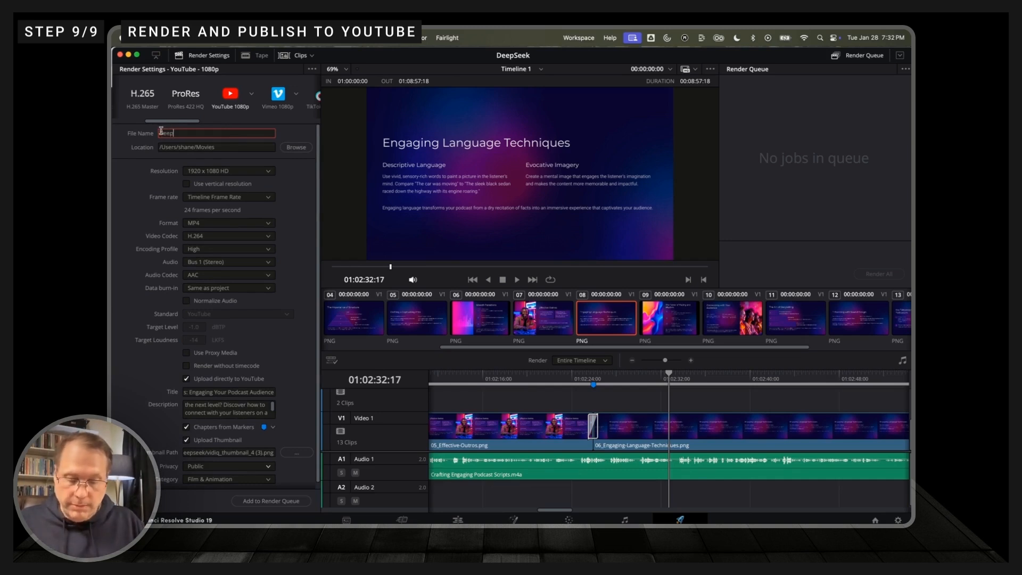
left_click(270, 501)
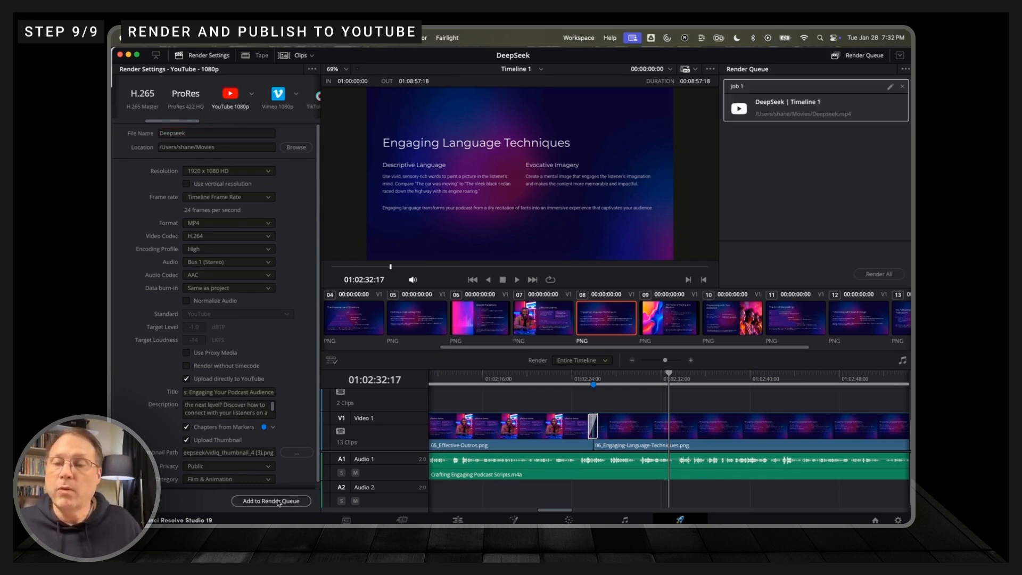
left_click(879, 273)
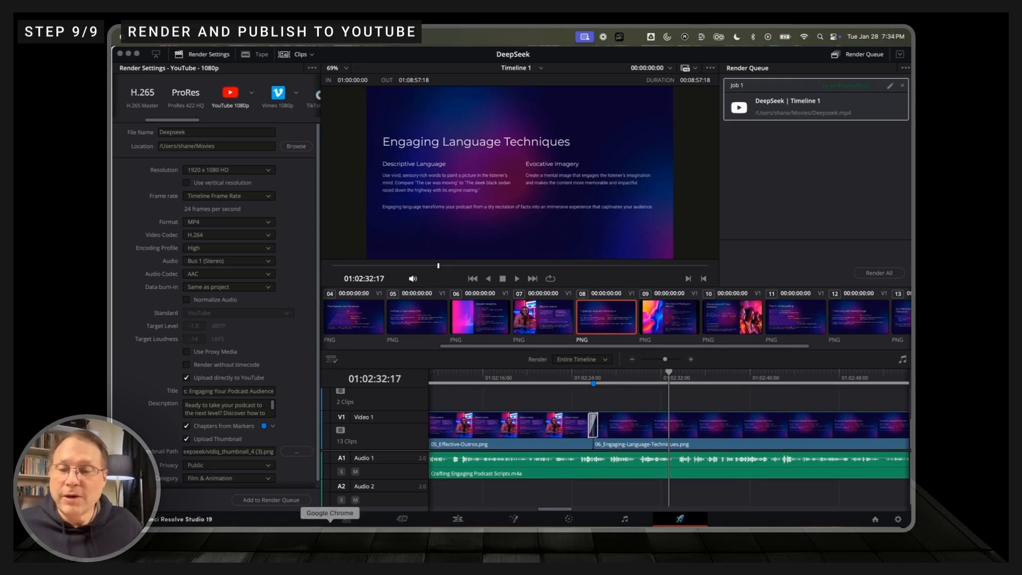
Step: Switch to Google Chrome and reload the YouTube Studio channel content page to check for the uploaded video
left_click(330, 522)
key("super+r")
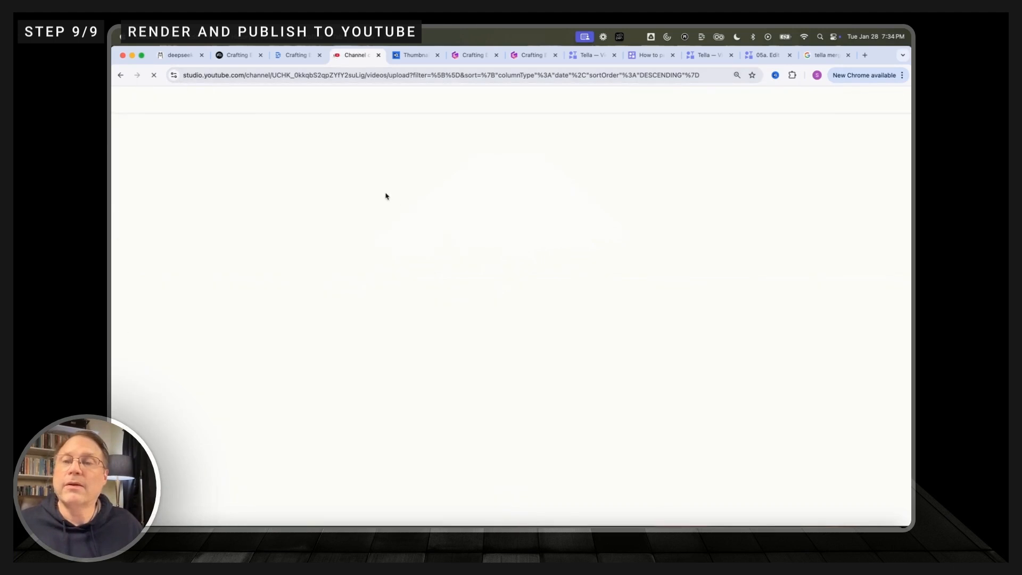